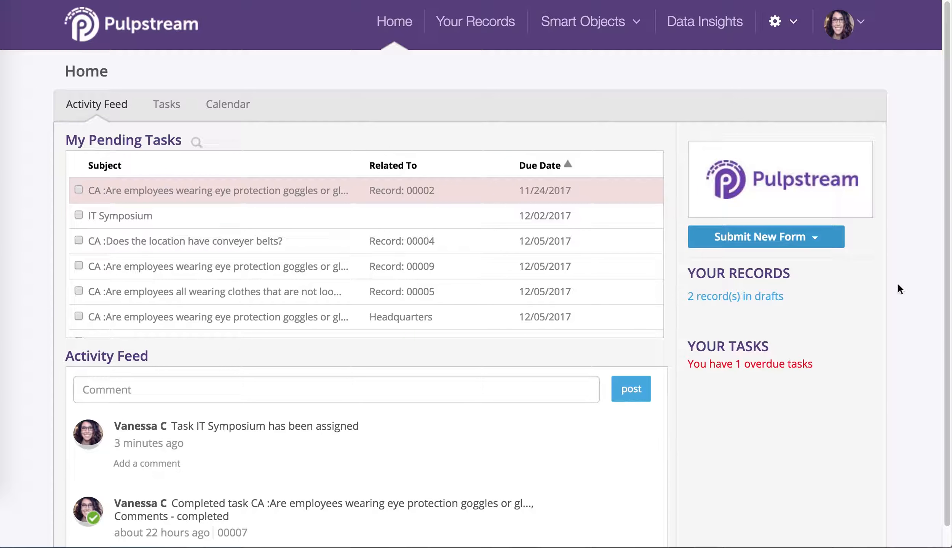
- Start a new stream in streams management and title it "Expense Pre-Approval"
{"action": "left_click", "coordinate": [791, 25]}
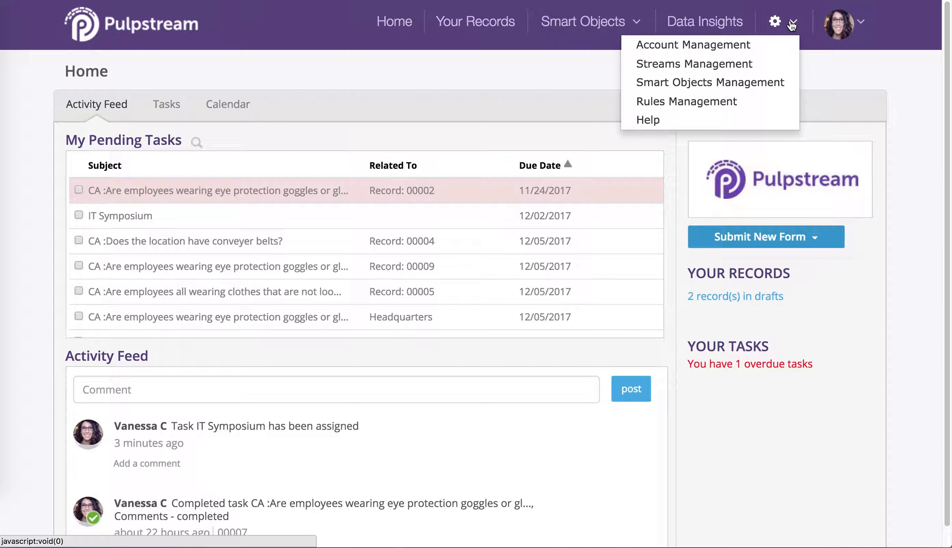
{"action": "left_click", "coordinate": [776, 64]}
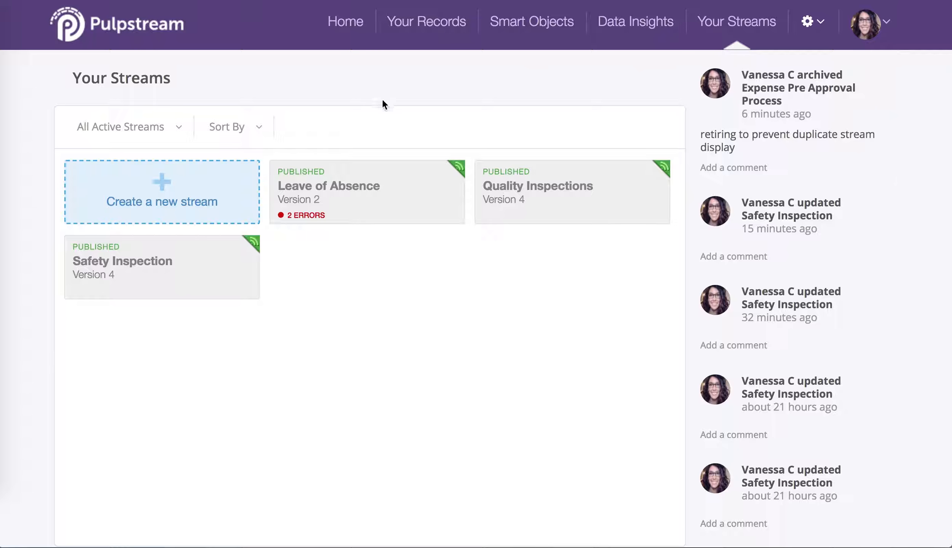
{"action": "left_click", "coordinate": [178, 197]}
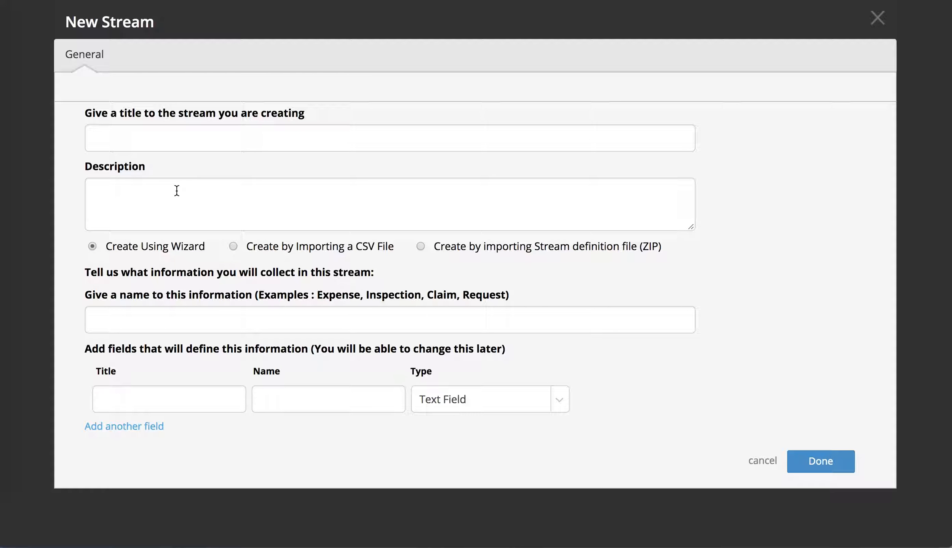
{"action": "left_click", "coordinate": [241, 140]}
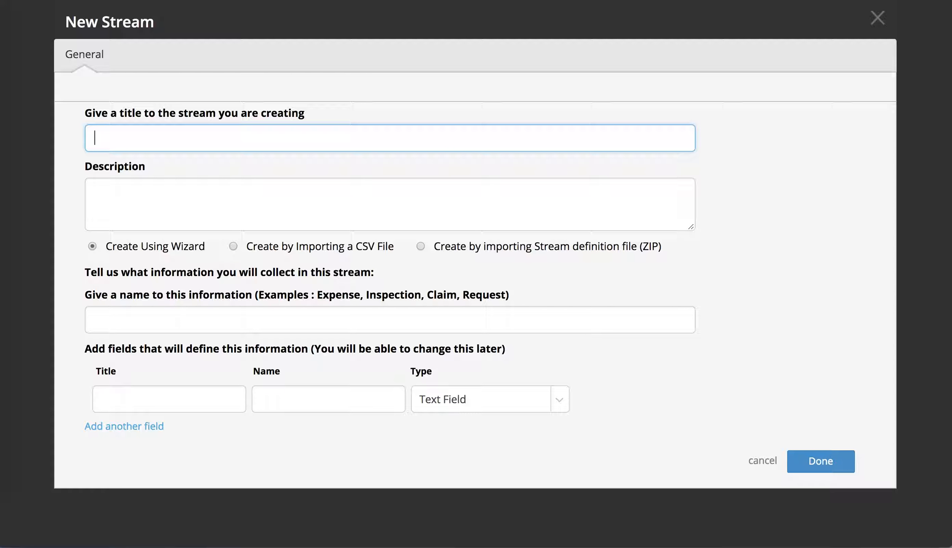
{"action": "type", "text": "Expense Pre-Approval"}
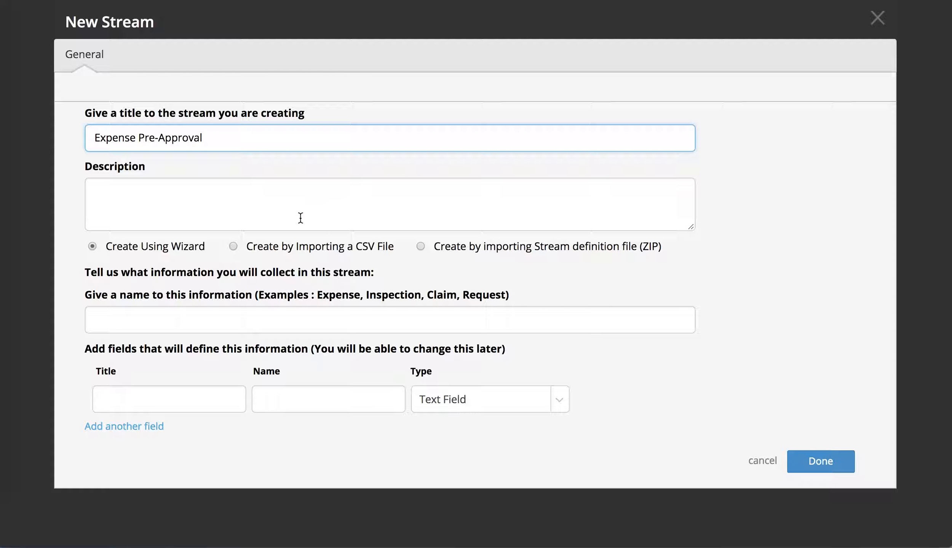
- Enter the description "This work stream will be used to submit requests for expense approvals." and name the collected information "Requests"
{"action": "left_click", "coordinate": [267, 199]}
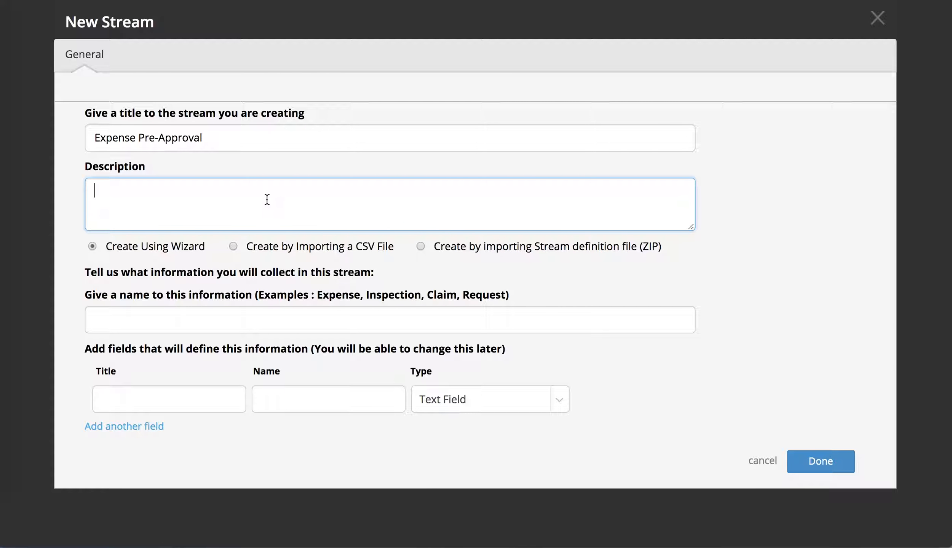
{"action": "type", "text": "This work stream will be use"}
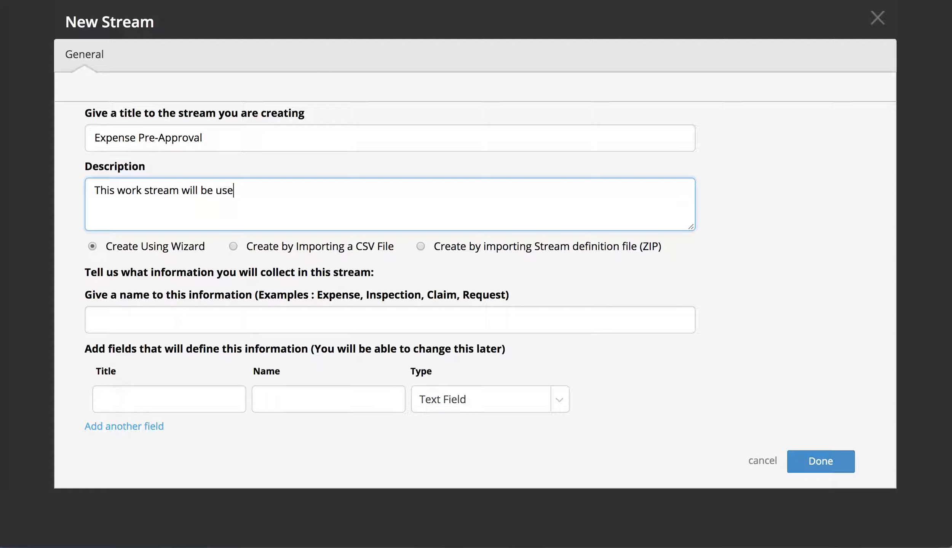
{"action": "type", "text": "d to submit request"}
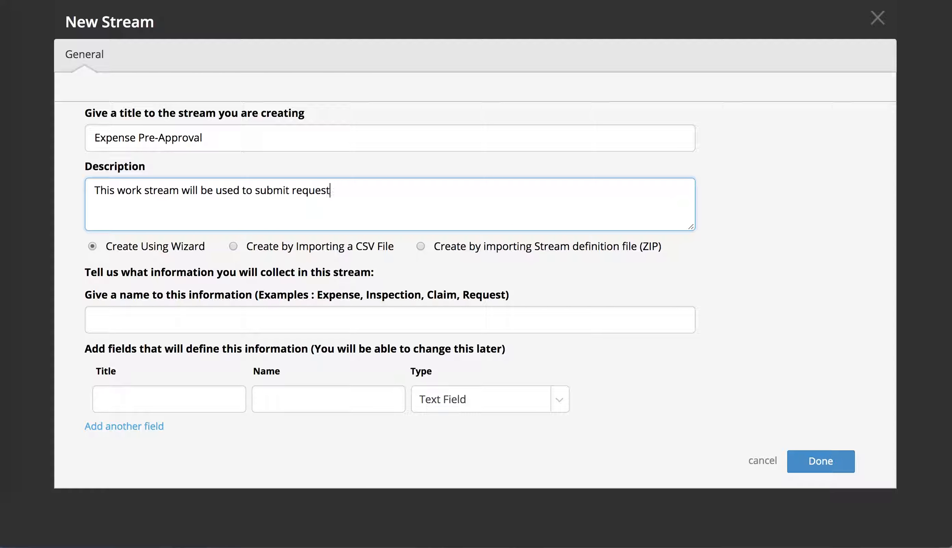
{"action": "type", "text": "s for expense approvals."}
{"action": "left_click", "coordinate": [494, 331]}
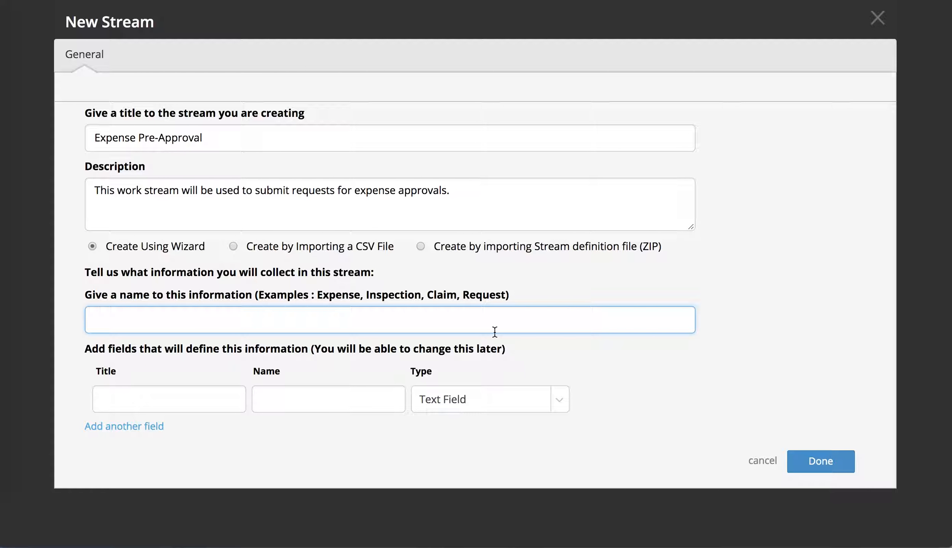
{"action": "type", "text": "Requests"}
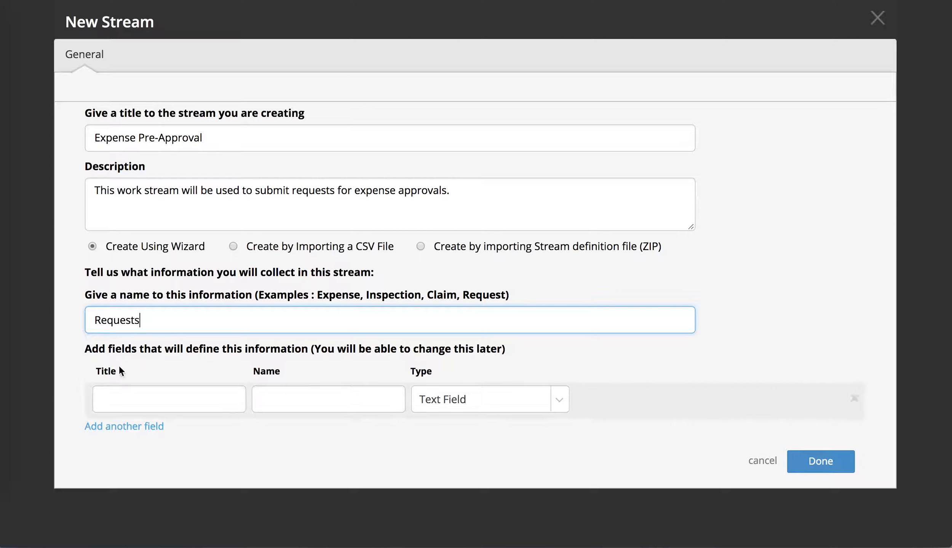
- Add three more field rows to the new stream and title the first two fields "Purpose" and "Description"
{"action": "left_click", "coordinate": [131, 427]}
{"action": "left_click", "coordinate": [132, 462]}
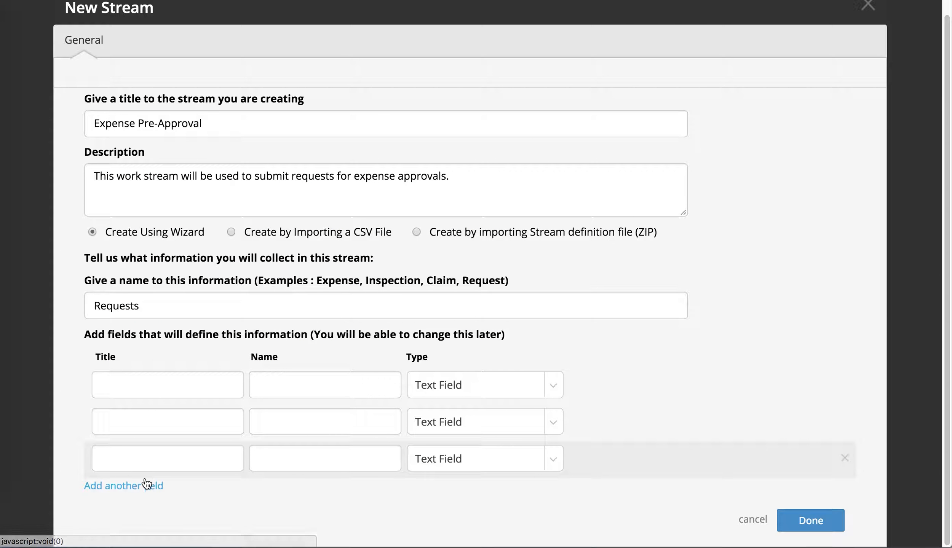
{"action": "left_click", "coordinate": [155, 484]}
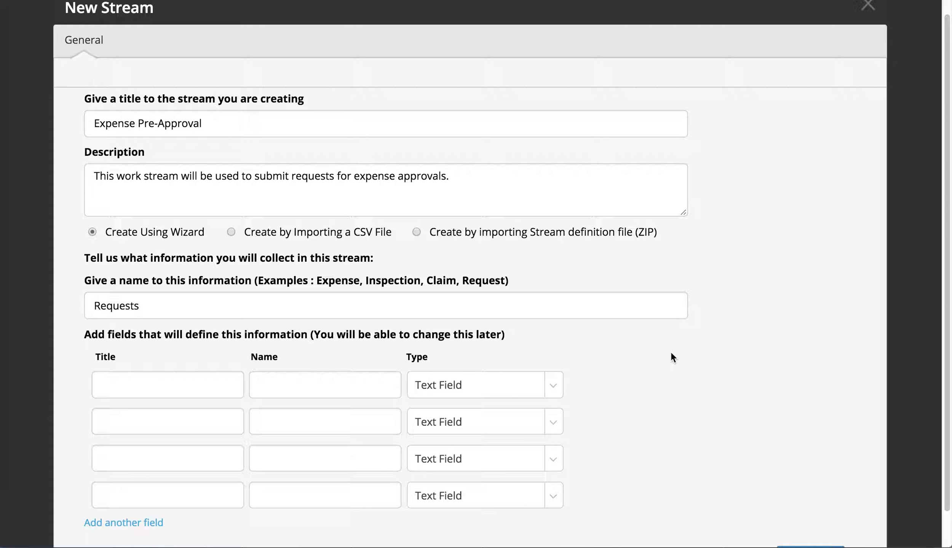
{"action": "left_click", "coordinate": [190, 391]}
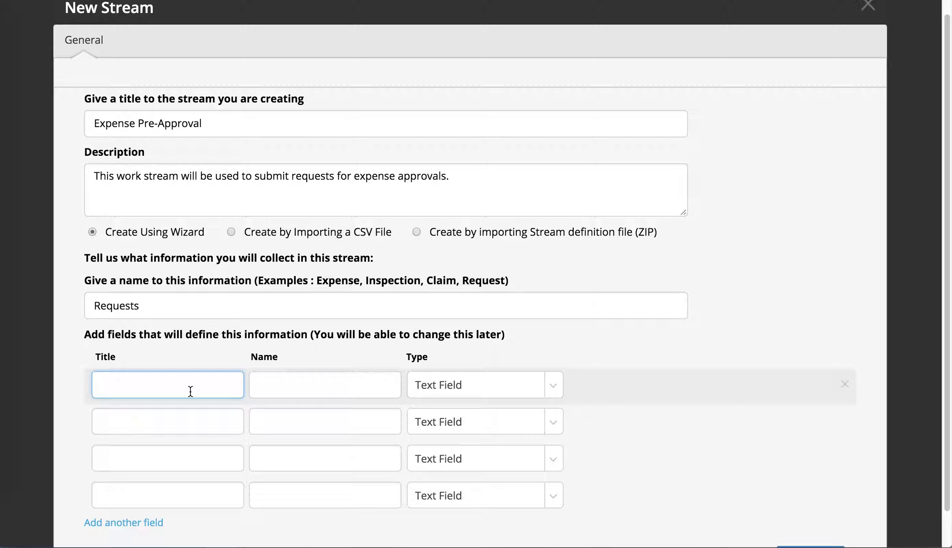
{"action": "type", "text": "Purpose"}
{"action": "key", "text": "Tab"}
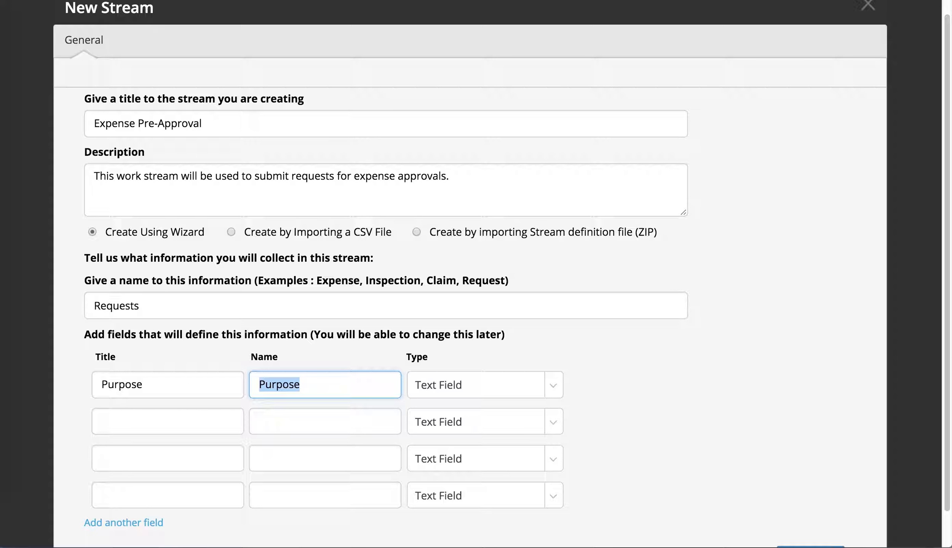
{"action": "left_click", "coordinate": [188, 422]}
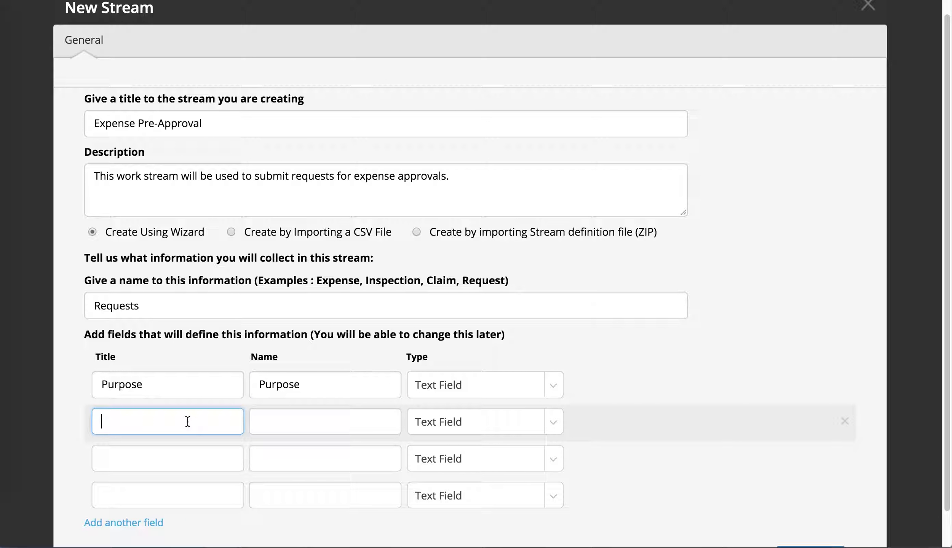
{"action": "type", "text": "Description"}
{"action": "key", "text": "Tab"}
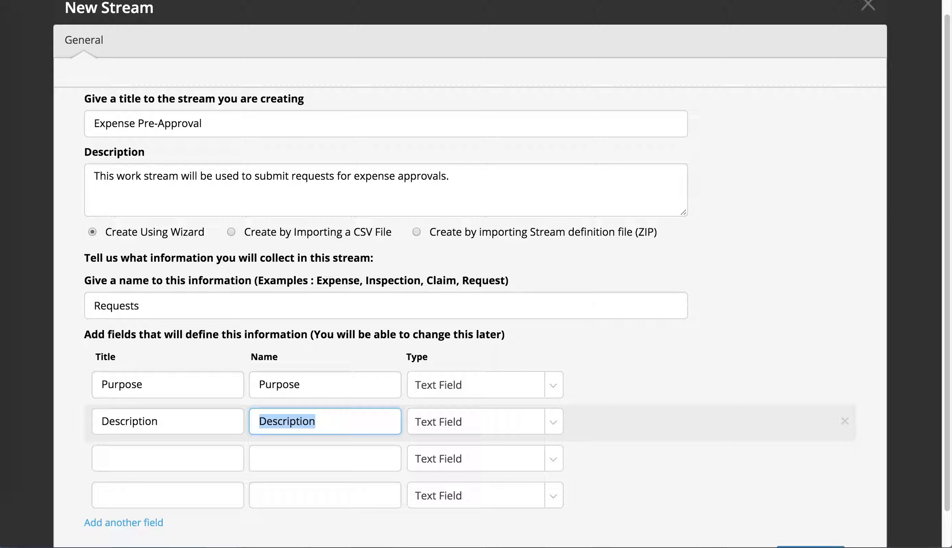
- Define the third field as "Amount" with the type Currency
{"action": "left_click", "coordinate": [201, 460]}
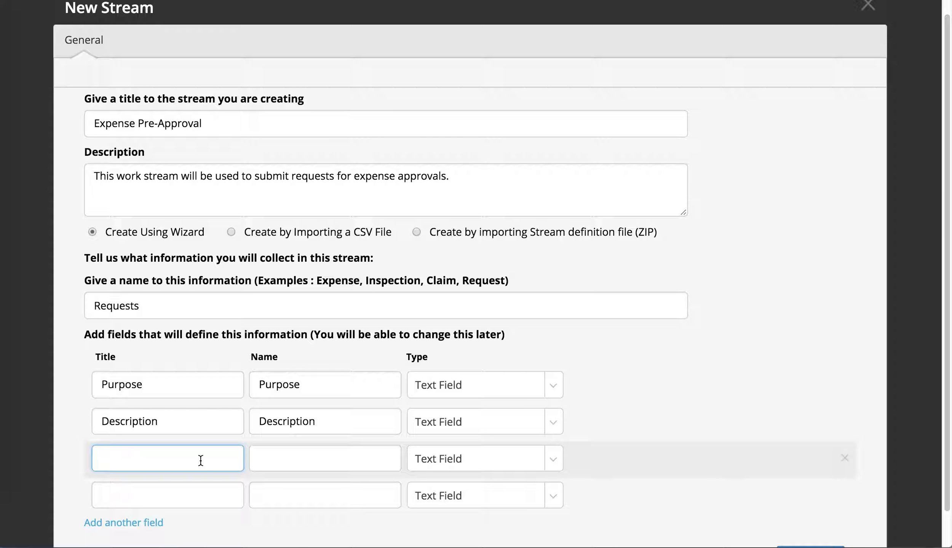
{"action": "type", "text": "Amount"}
{"action": "key", "text": "Tab"}
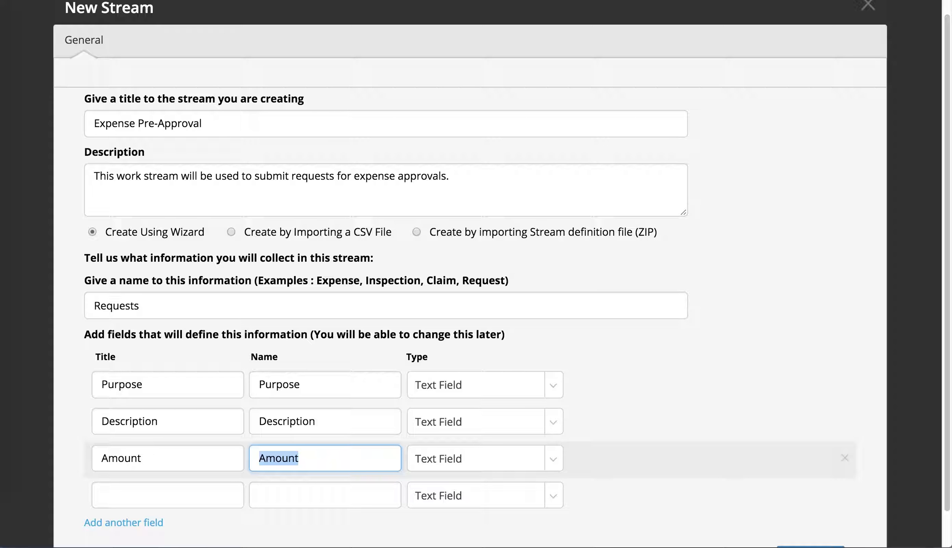
{"action": "left_click", "coordinate": [487, 467]}
{"action": "left_click", "coordinate": [487, 356]}
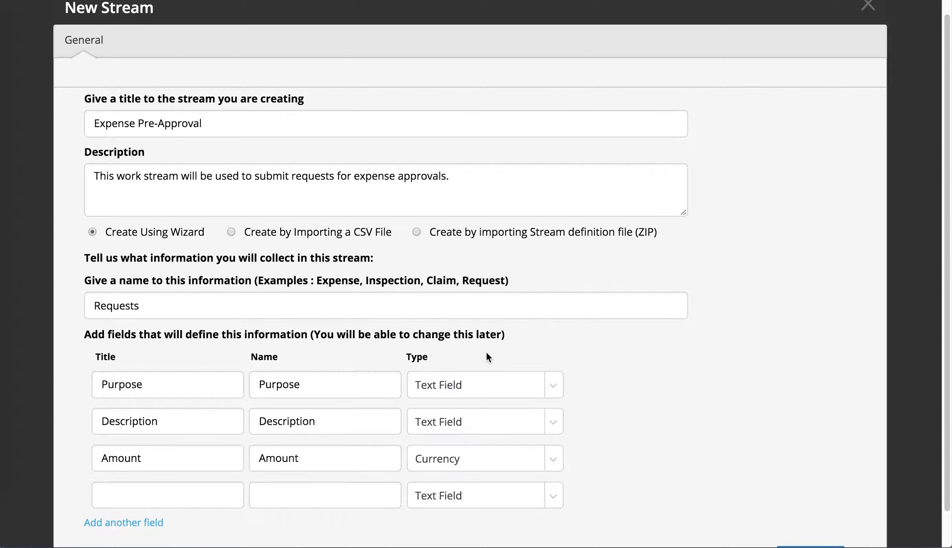
- Define the fourth field as "Send for Approval To" with the type User, and finish creating the stream
{"action": "left_click", "coordinate": [207, 493]}
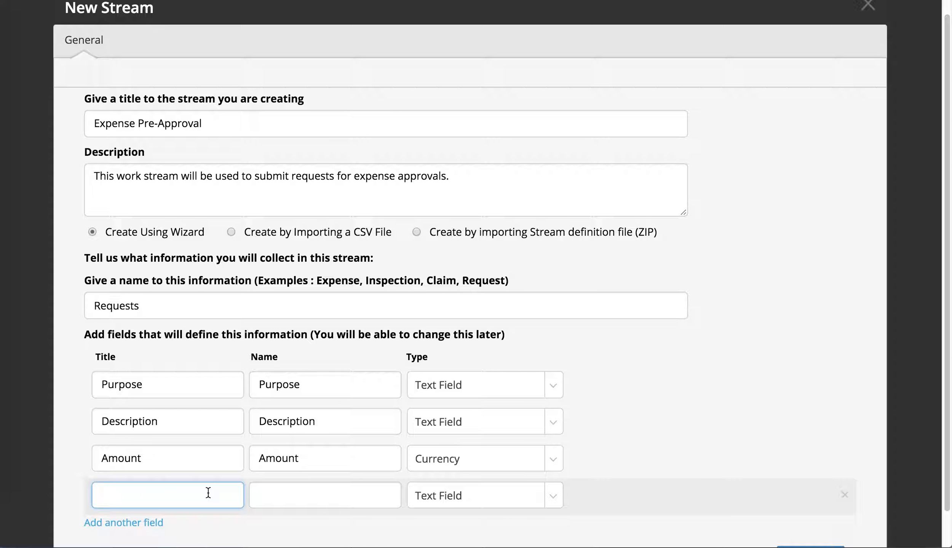
{"action": "type", "text": "Send for Approval To"}
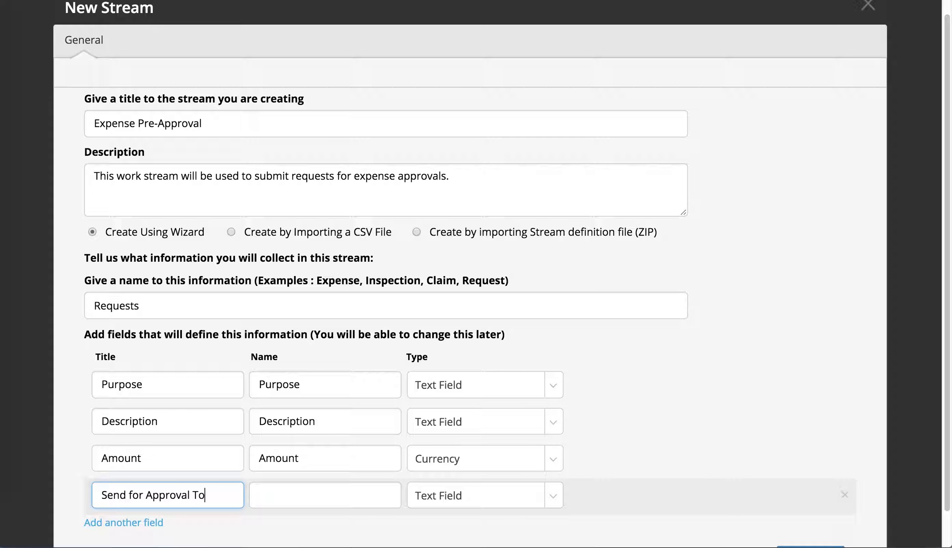
{"action": "key", "text": "Tab"}
{"action": "left_click", "coordinate": [433, 504]}
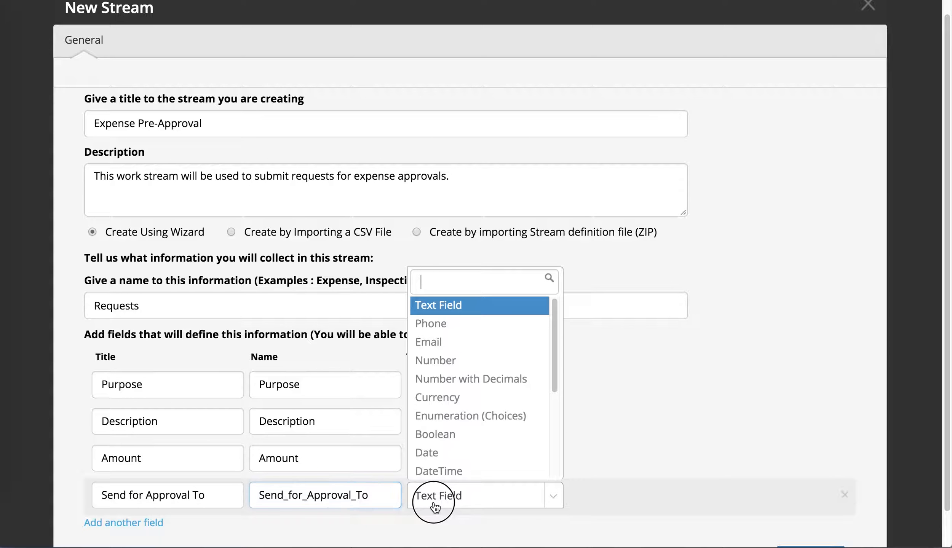
{"action": "scroll", "coordinate": [458, 446], "scroll_direction": "down", "scroll_amount": 4}
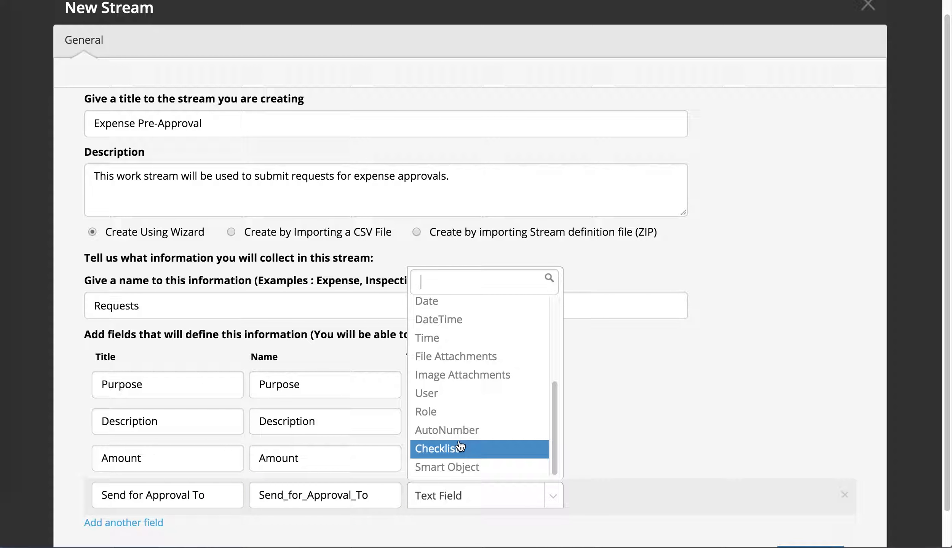
{"action": "left_click", "coordinate": [514, 397]}
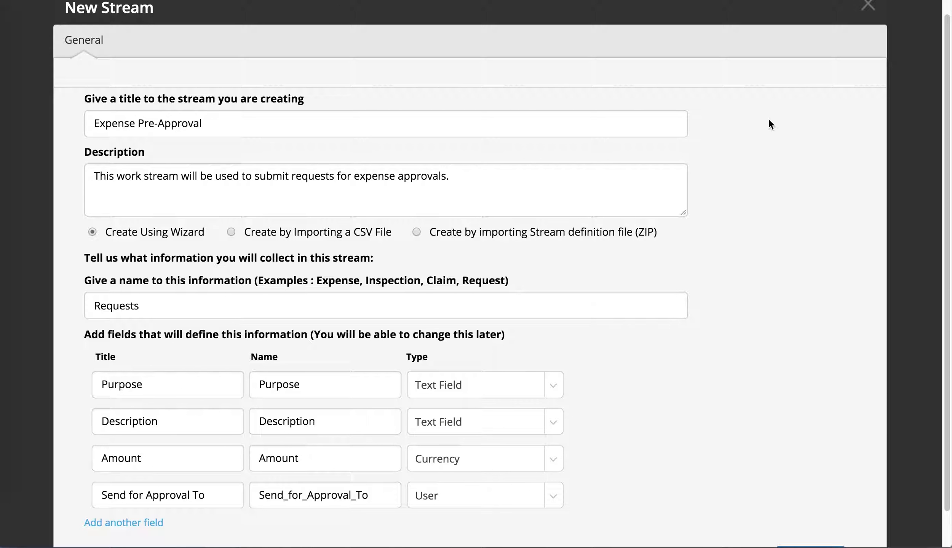
{"action": "scroll", "coordinate": [651, 481], "scroll_direction": "down", "scroll_amount": 2}
{"action": "left_click", "coordinate": [780, 514]}
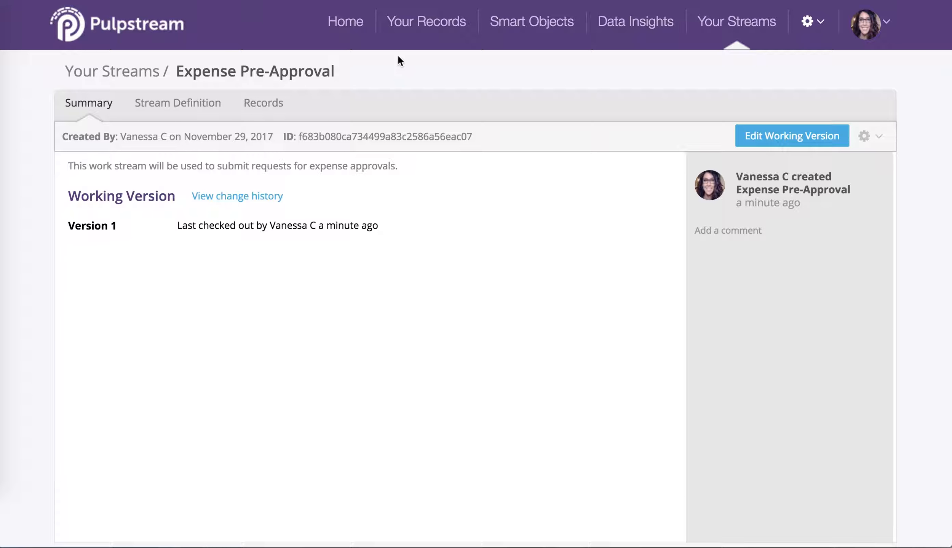
- Open the Requests Form for editing from the stream definition and make its Purpose field required
{"action": "left_click", "coordinate": [193, 108]}
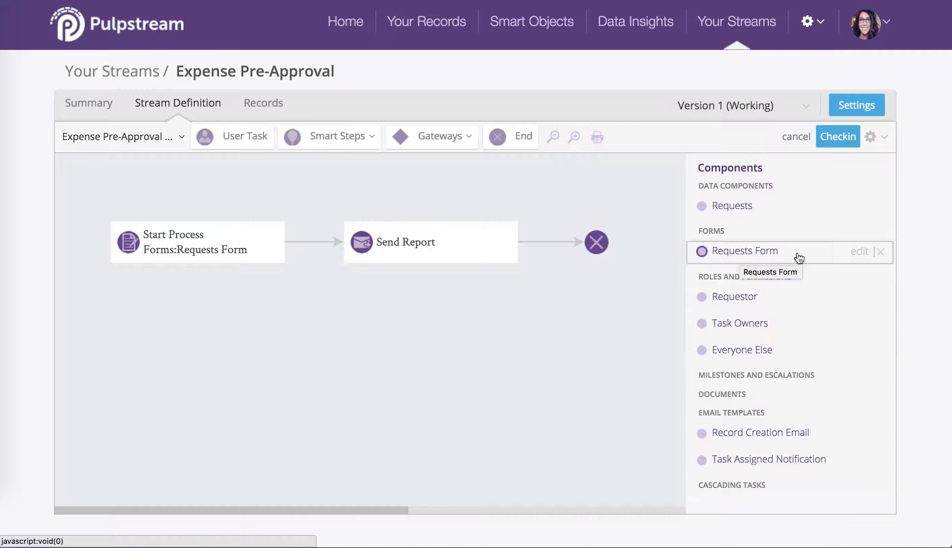
{"action": "left_click", "coordinate": [858, 257]}
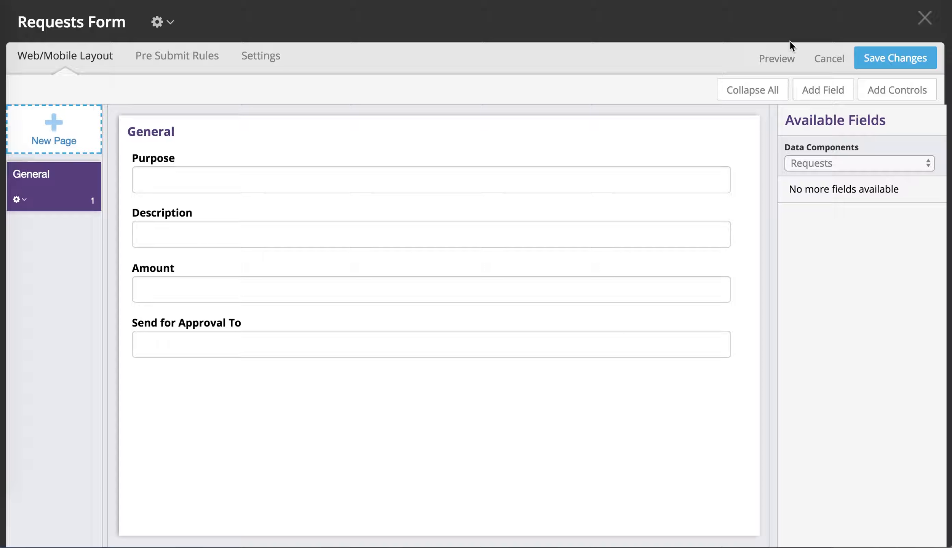
{"action": "double_click", "coordinate": [355, 160]}
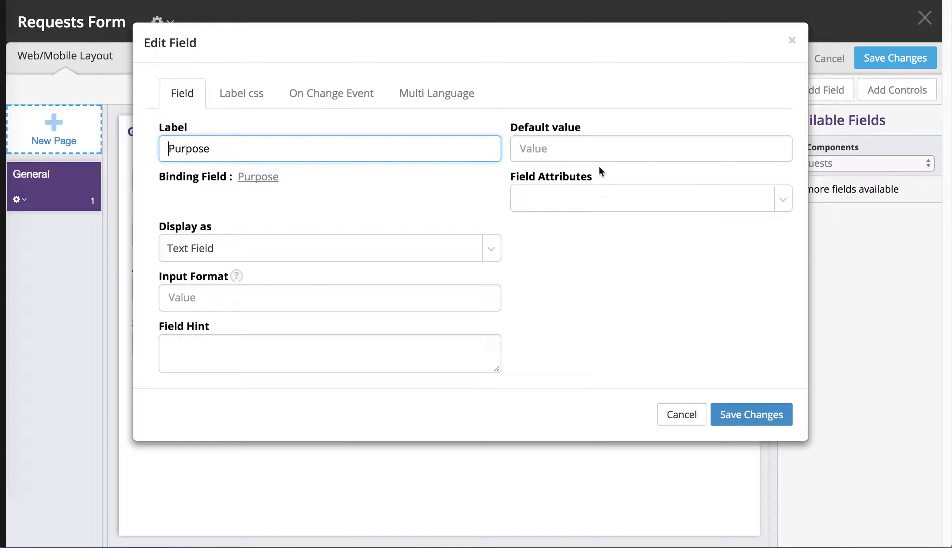
{"action": "left_click", "coordinate": [650, 198]}
{"action": "left_click", "coordinate": [650, 240]}
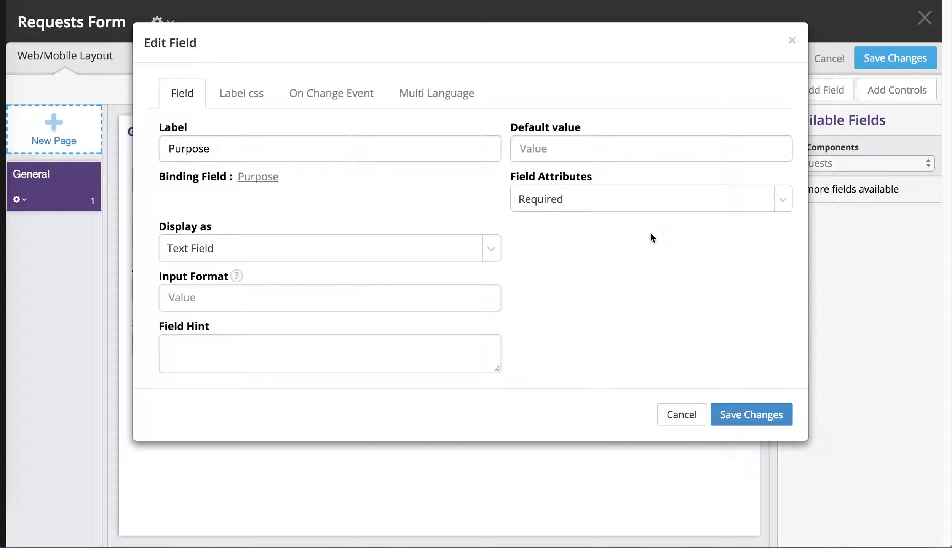
{"action": "left_click", "coordinate": [744, 414]}
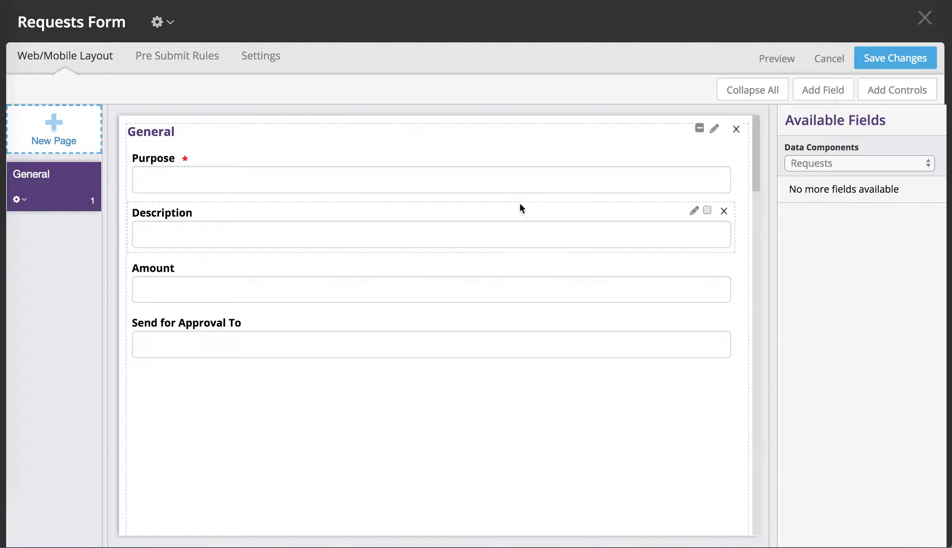
- Set the Description field of the form to Required and save the field
{"action": "left_click", "coordinate": [524, 212]}
{"action": "left_click", "coordinate": [605, 198]}
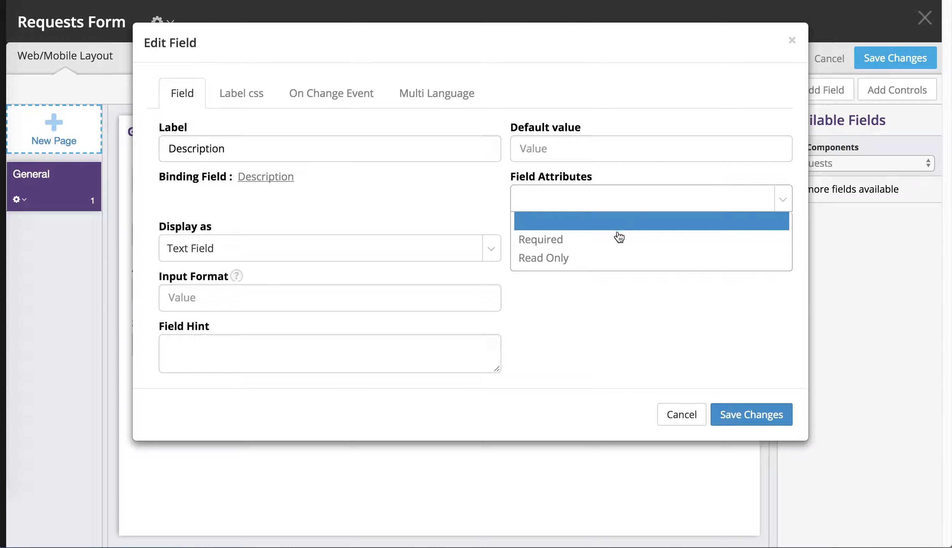
{"action": "left_click", "coordinate": [620, 240]}
{"action": "left_click", "coordinate": [751, 414]}
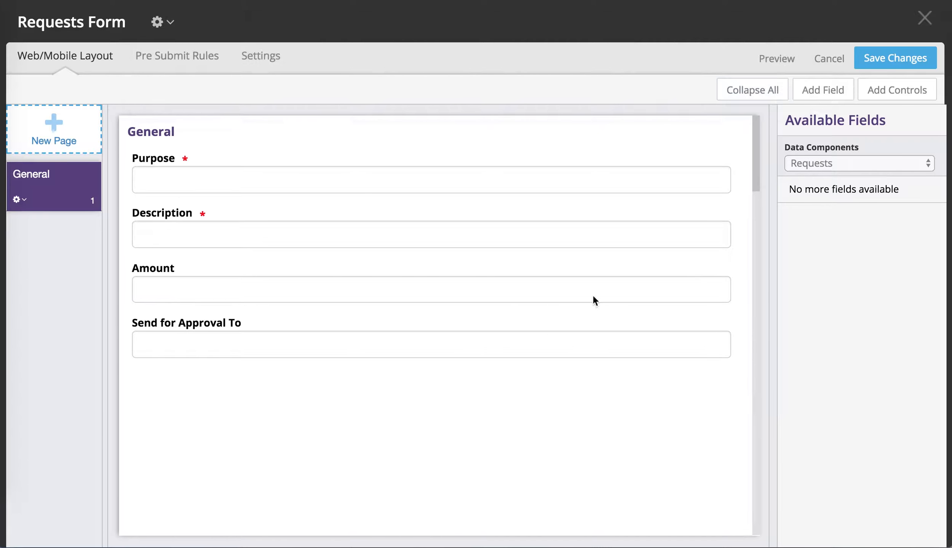
- Set the Amount field of the form to Required and save the field
{"action": "left_click", "coordinate": [584, 273]}
{"action": "left_click", "coordinate": [596, 199]}
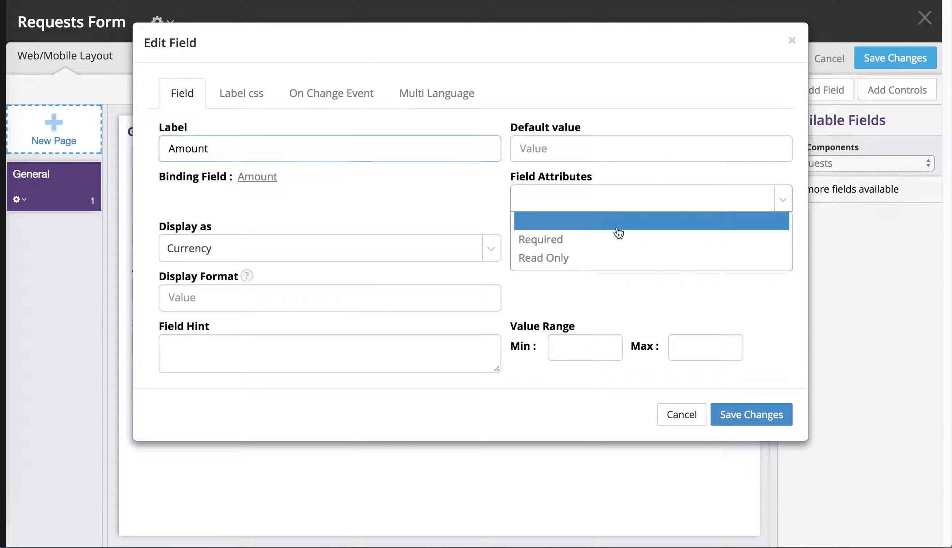
{"action": "left_click", "coordinate": [622, 239]}
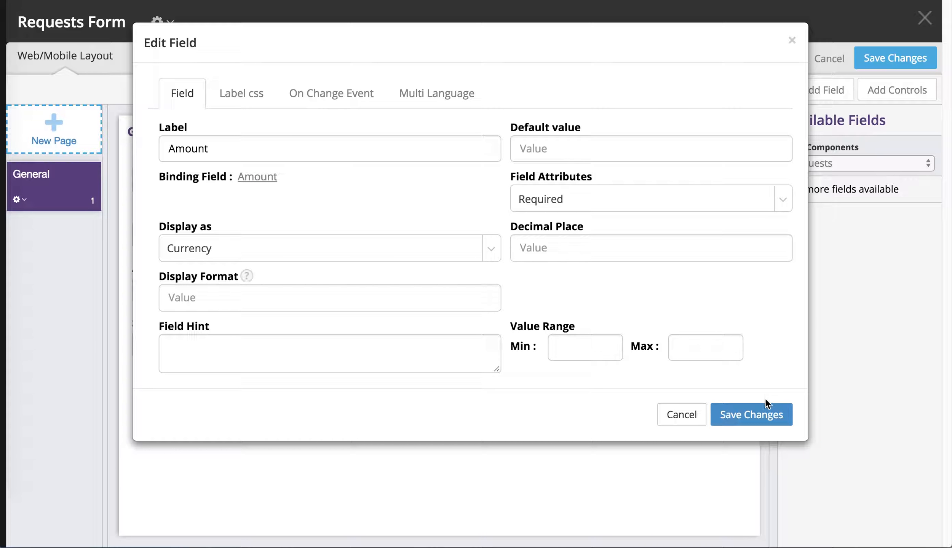
{"action": "left_click", "coordinate": [750, 415]}
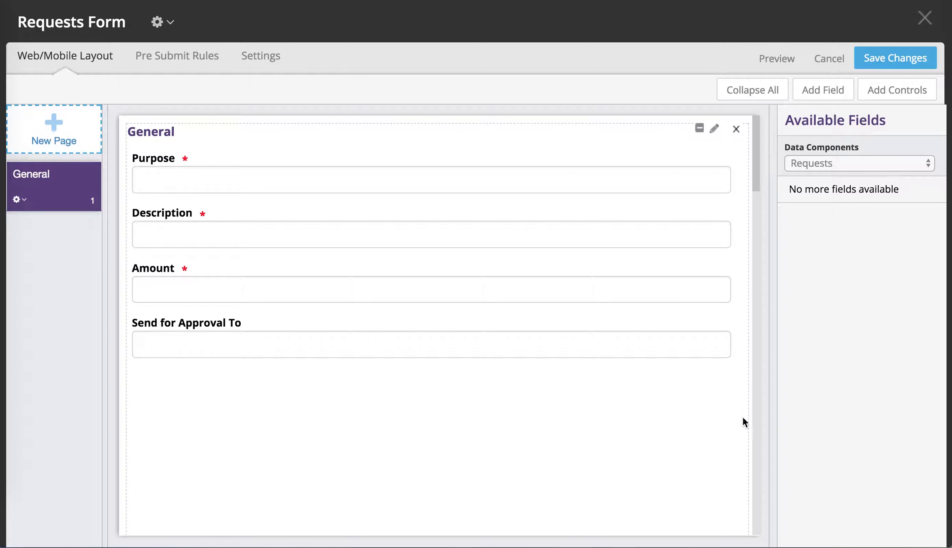
- Save the form as "Request Form" with the description "This form will be used to request approvals for business expenses."
{"action": "left_click", "coordinate": [880, 61]}
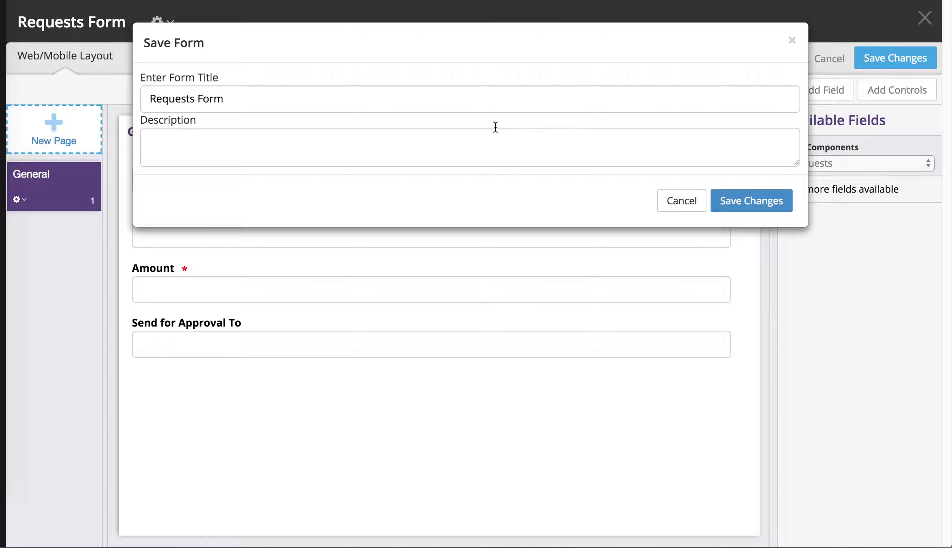
{"action": "left_click", "coordinate": [342, 141]}
{"action": "type", "text": "This form will be u"}
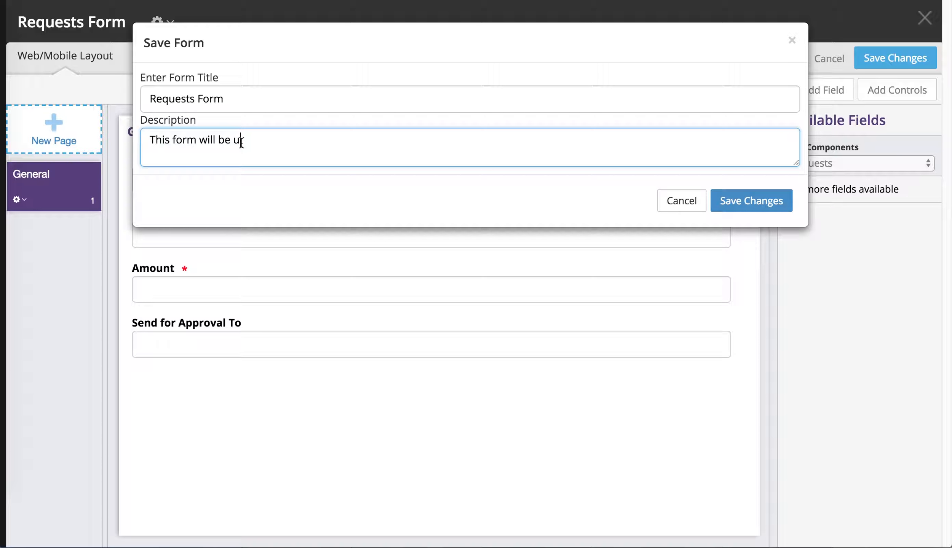
{"action": "type", "text": "sed to request approvals for business expenses."}
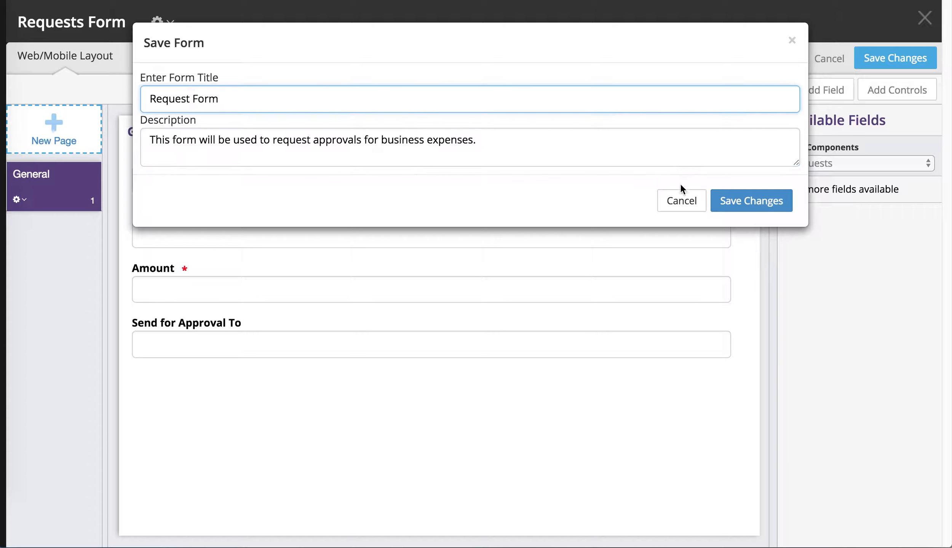
{"action": "left_click", "coordinate": [743, 201]}
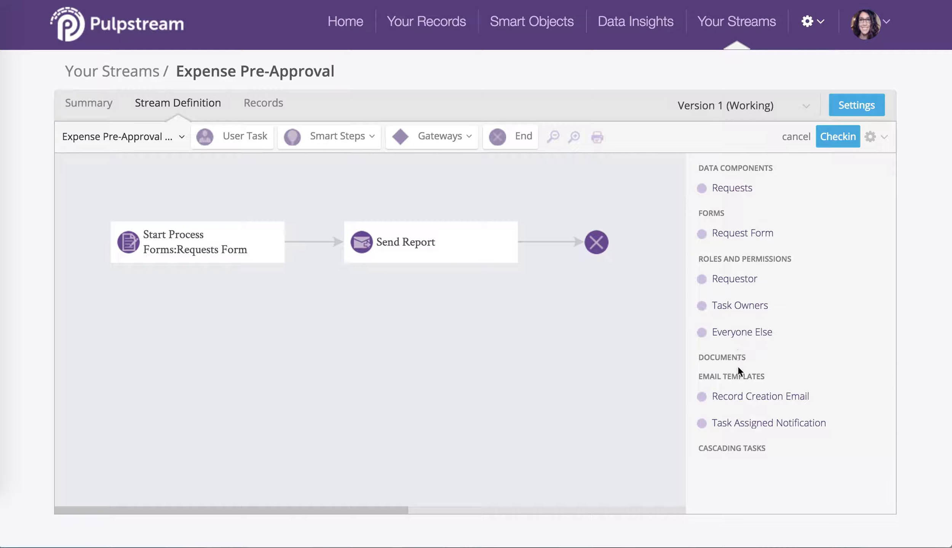
- Start a new email template titled "Approval Notice" with the subject "Your expense request was approved"
{"action": "mouse_move", "coordinate": [759, 376]}
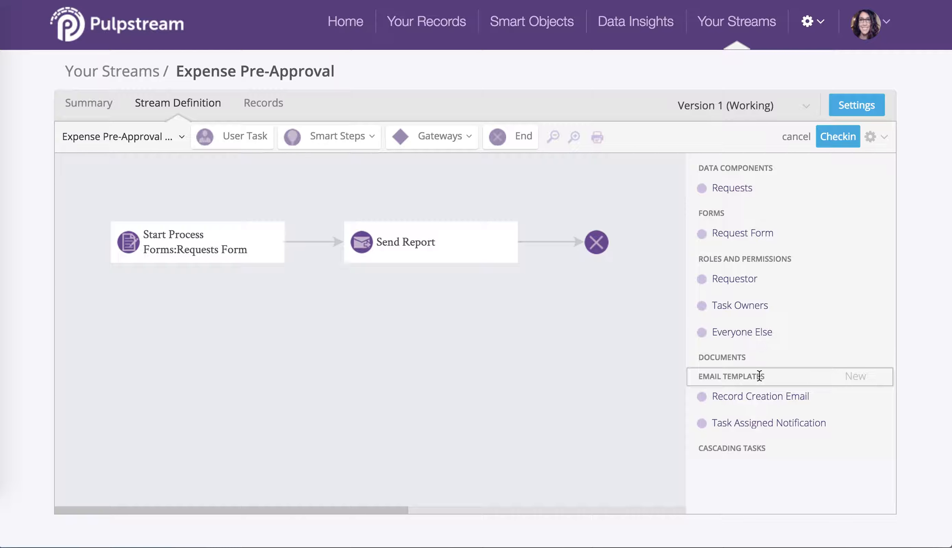
{"action": "left_click", "coordinate": [853, 377]}
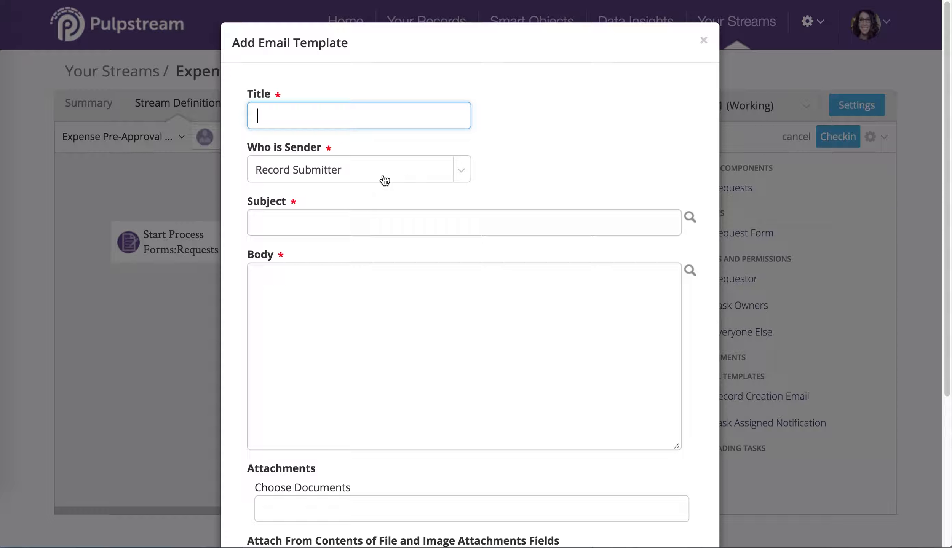
{"action": "type", "text": "Approval Notice"}
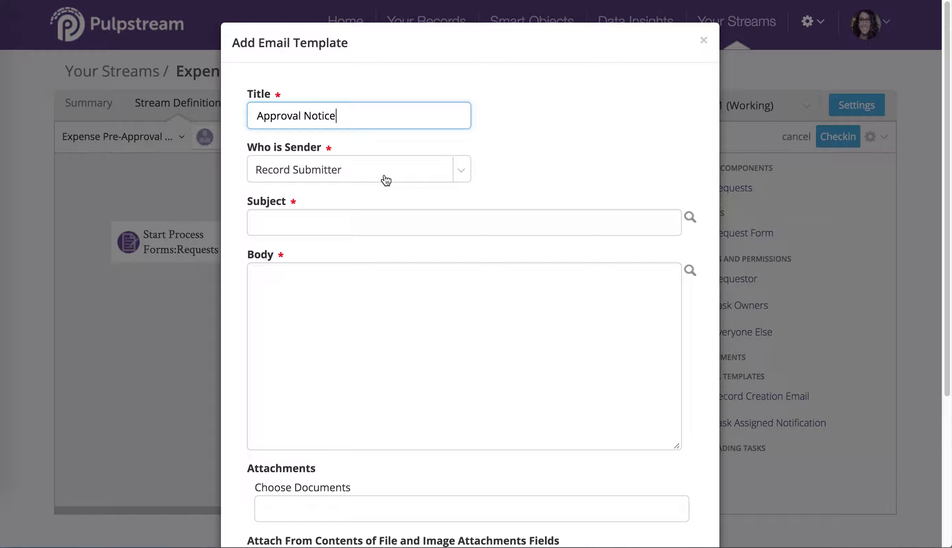
{"action": "left_click", "coordinate": [381, 218]}
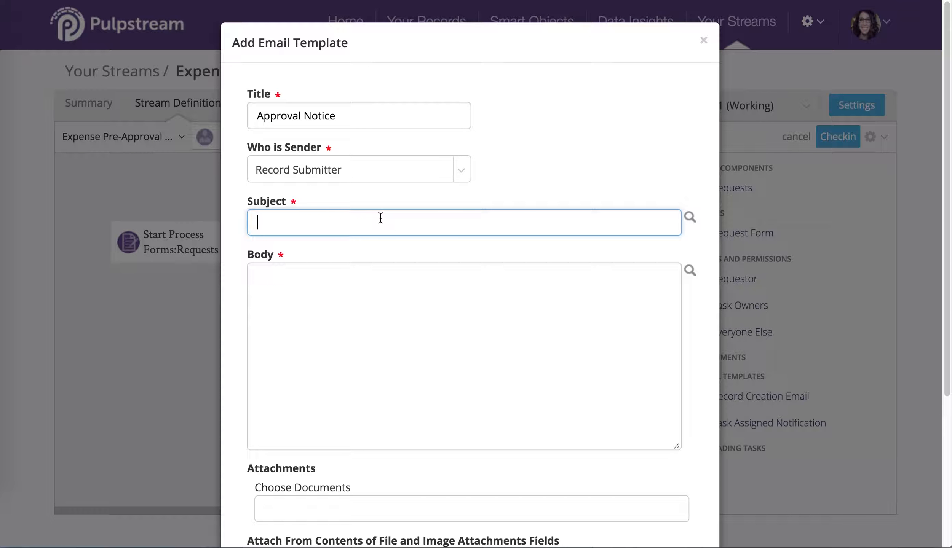
{"action": "type", "text": "Your expense re"}
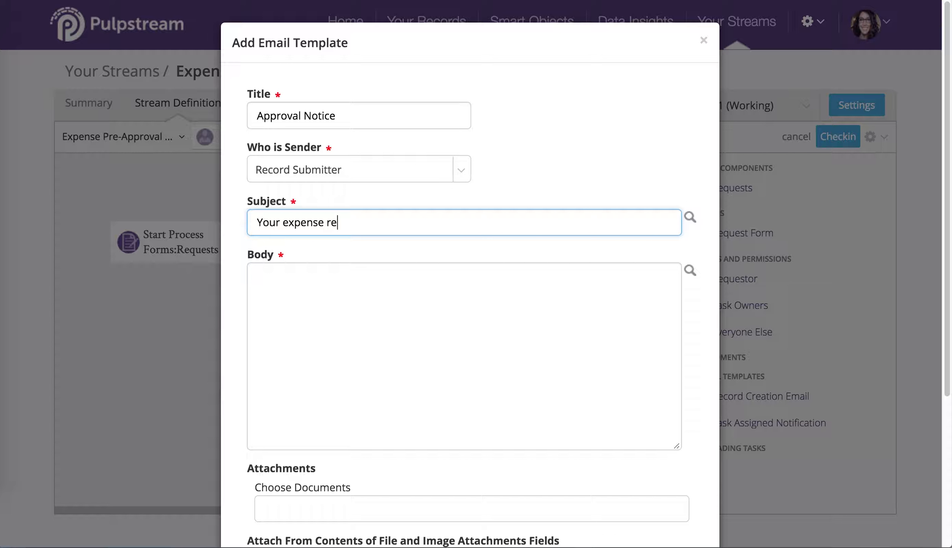
{"action": "type", "text": "quest was approved"}
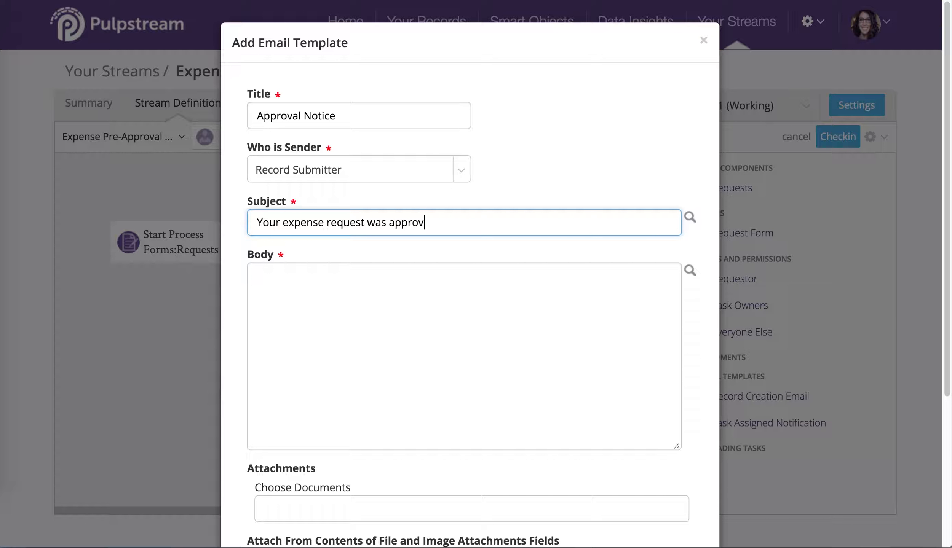
- Write the email body as three paragraphs: "Dear", "You expense request was approved with the following comments:" and "best,"
{"action": "key", "text": "Tab"}
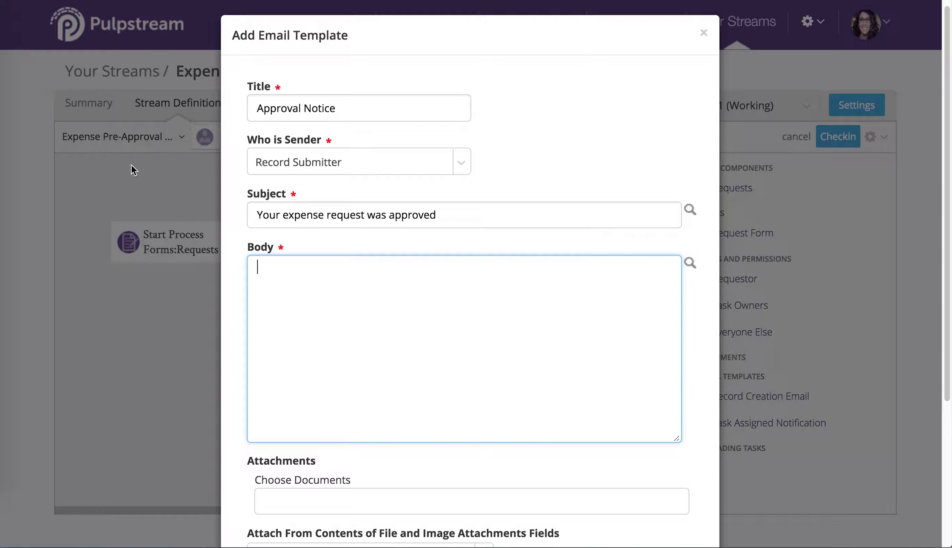
{"action": "type", "text": "Daer"}
{"action": "key", "text": "BackSpace"}
{"action": "key", "text": "BackSpace"}
{"action": "key", "text": "BackSpace"}
{"action": "type", "text": "ear"}
{"action": "key", "text": "Return"}
{"action": "key", "text": "Return"}
{"action": "type", "text": "You expense request was a"}
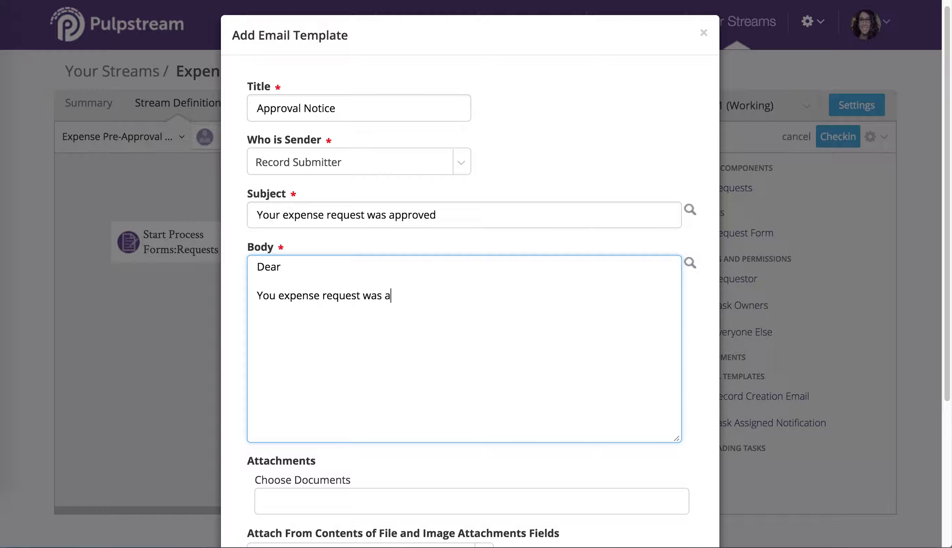
{"action": "type", "text": "pproved with the foll"}
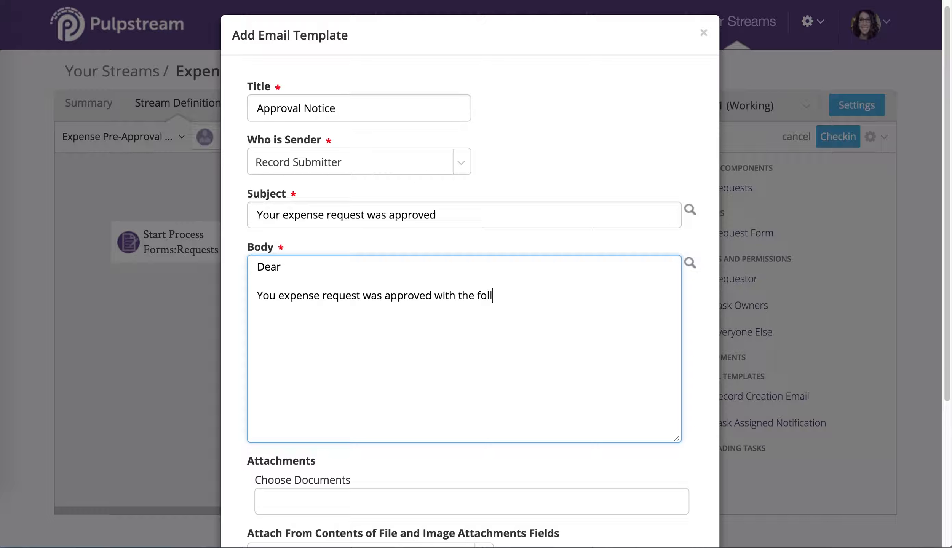
{"action": "type", "text": "owing comments:"}
{"action": "key", "text": "Return"}
{"action": "key", "text": "Return"}
{"action": "type", "text": "best,"}
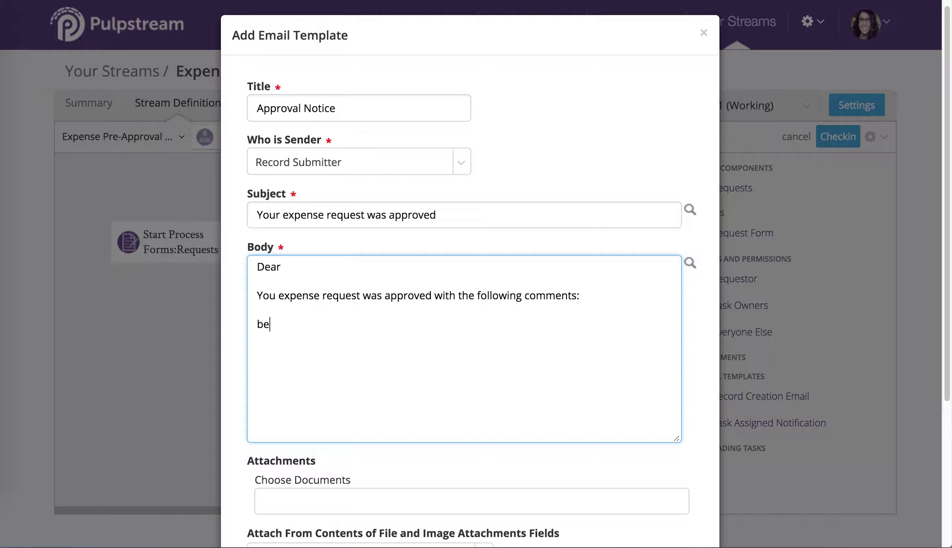
{"action": "key", "text": "Return"}
{"action": "key", "text": "Return"}
- Insert the Requested By full name merge field, $!record.requestedBy.fullName, after "Dear" in the body, followed by a comma
{"action": "left_click", "coordinate": [690, 210]}
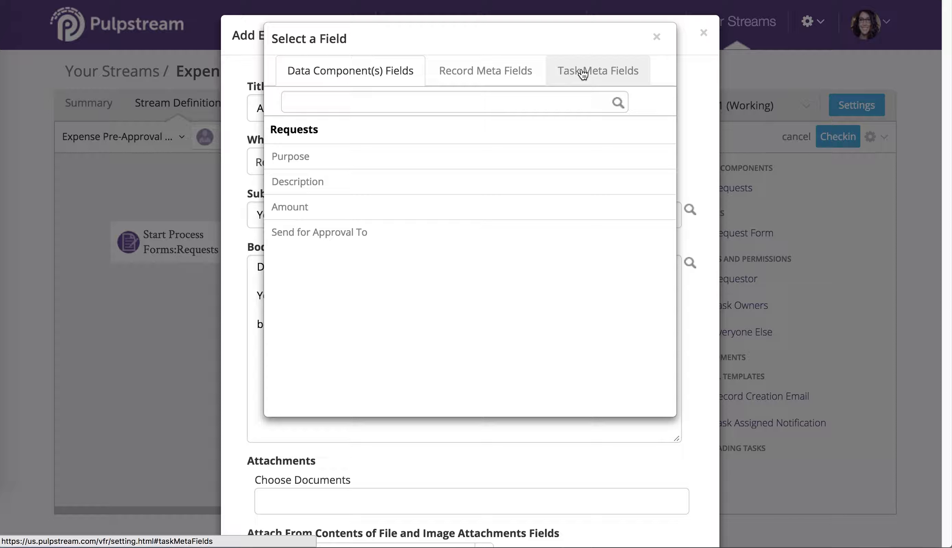
{"action": "left_click", "coordinate": [483, 65]}
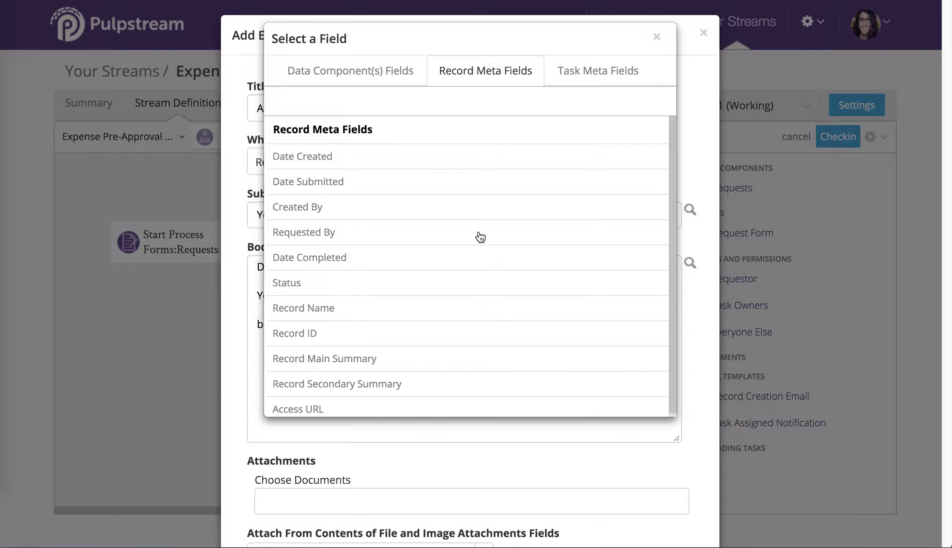
{"action": "left_click", "coordinate": [356, 234]}
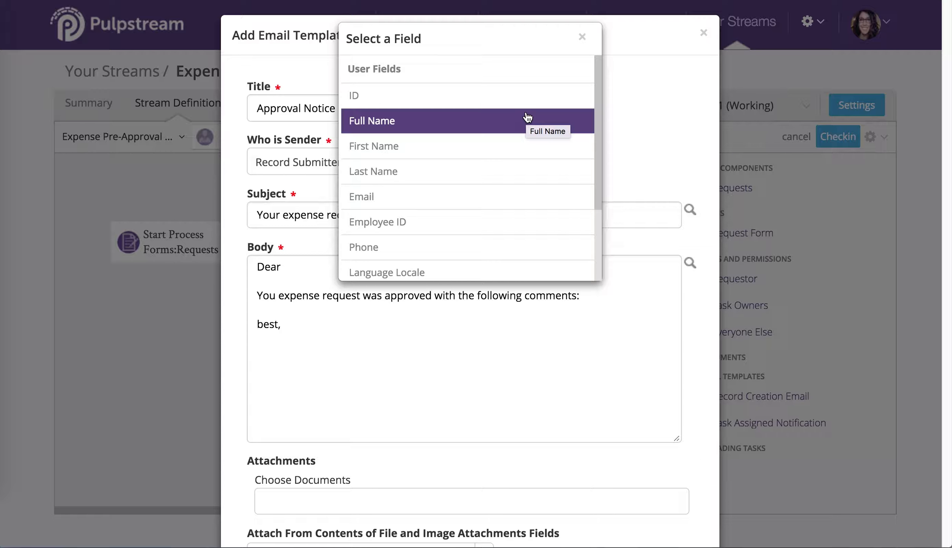
{"action": "left_click", "coordinate": [438, 125]}
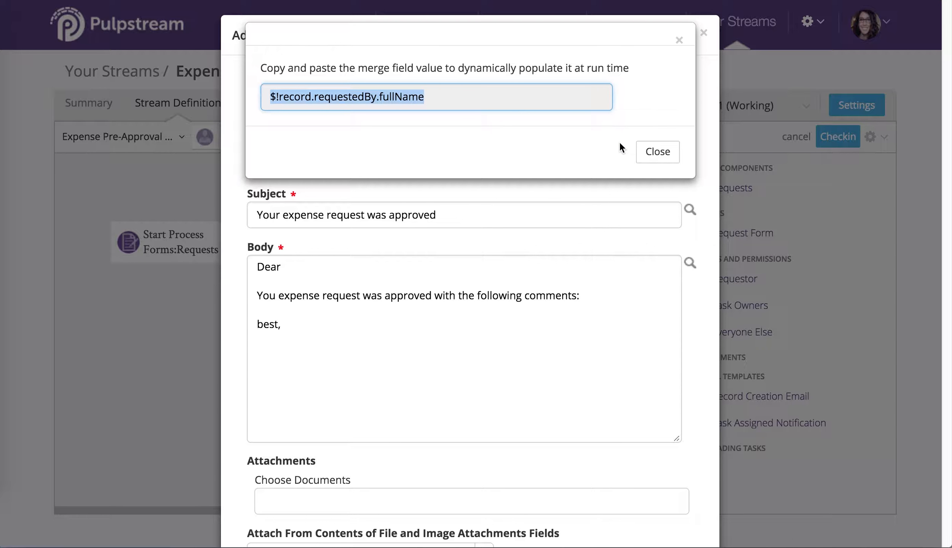
{"action": "left_click", "coordinate": [647, 152]}
{"action": "left_click", "coordinate": [450, 267]}
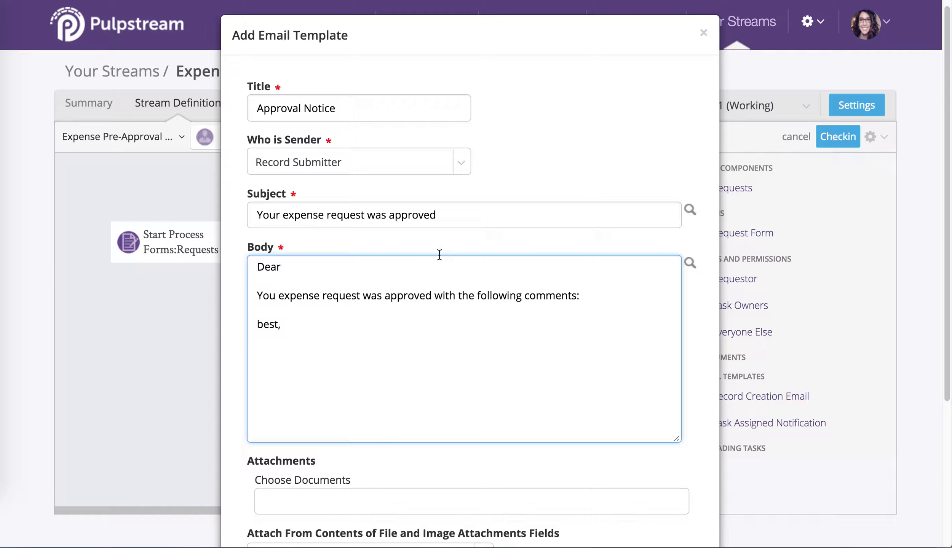
{"action": "type", "text": "$!record.requestedBy.fullName"}
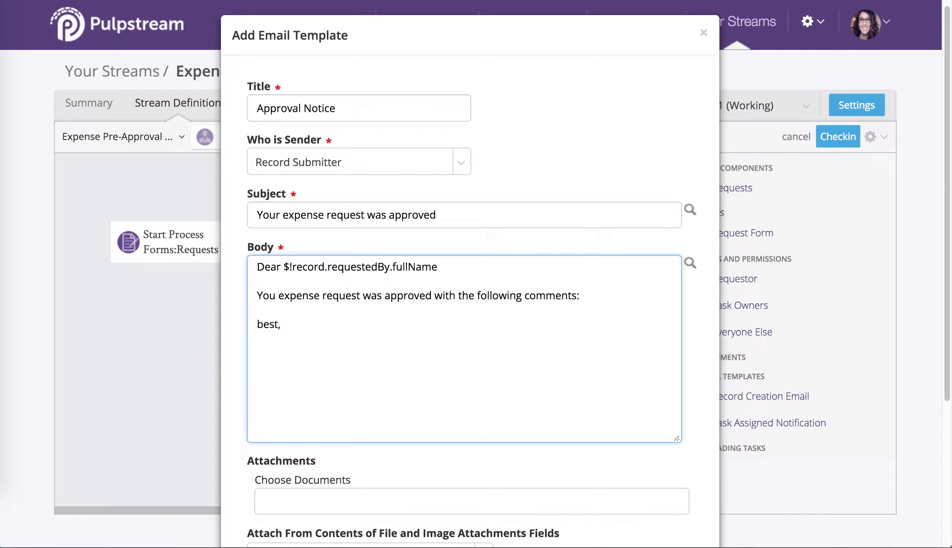
{"action": "type", "text": ","}
- Insert the Completion Comments task merge field, $!task.completionComments, on a new line below the "following comments:" sentence
{"action": "scroll", "coordinate": [470, 304], "scroll_direction": "down", "scroll_amount": 3}
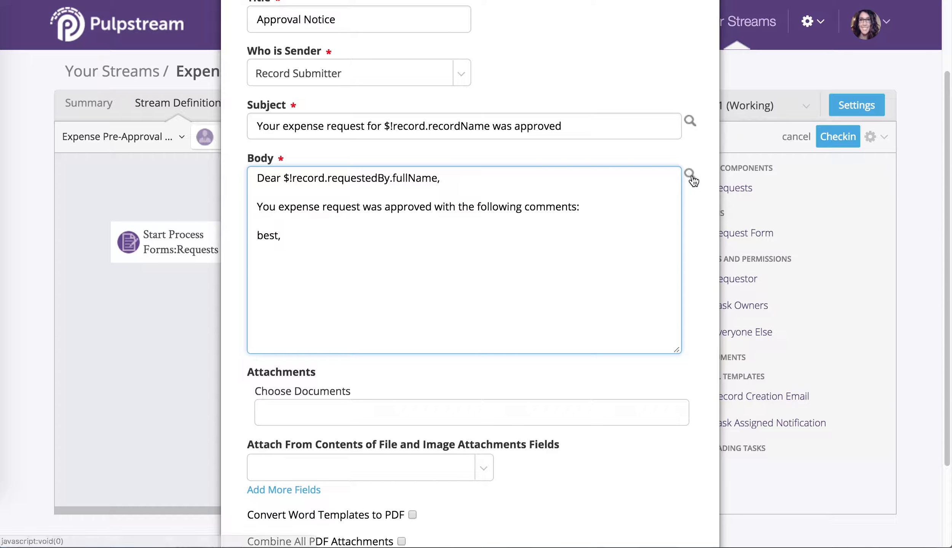
{"action": "left_click", "coordinate": [690, 175]}
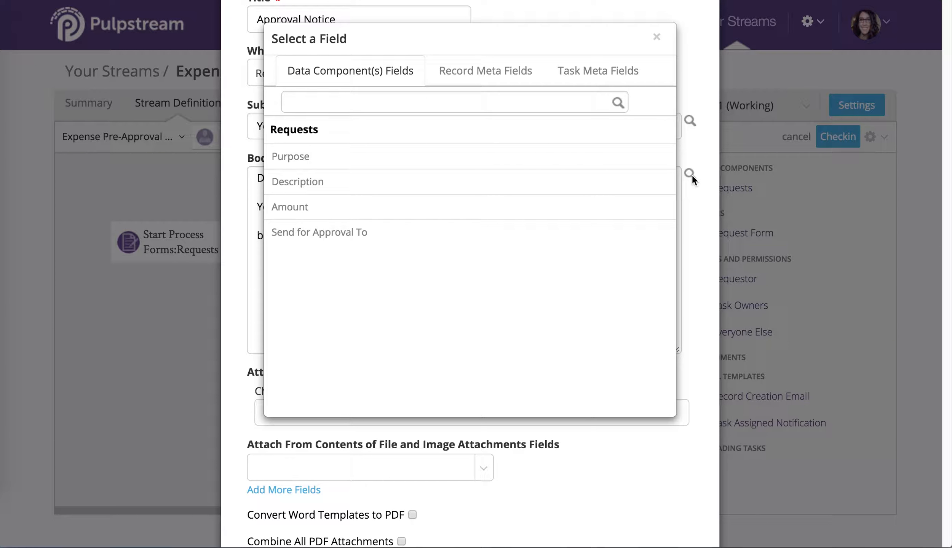
{"action": "left_click", "coordinate": [574, 71]}
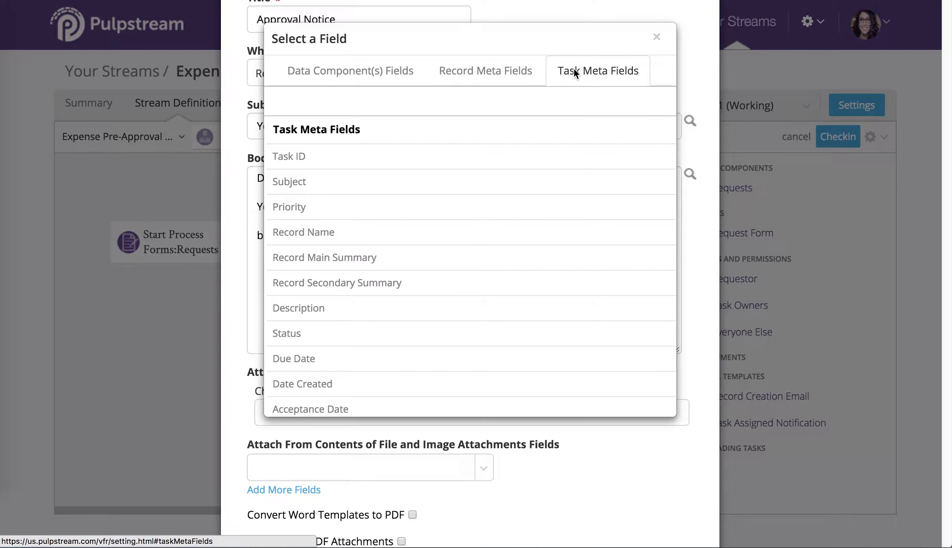
{"action": "scroll", "coordinate": [575, 240], "scroll_direction": "down", "scroll_amount": 5}
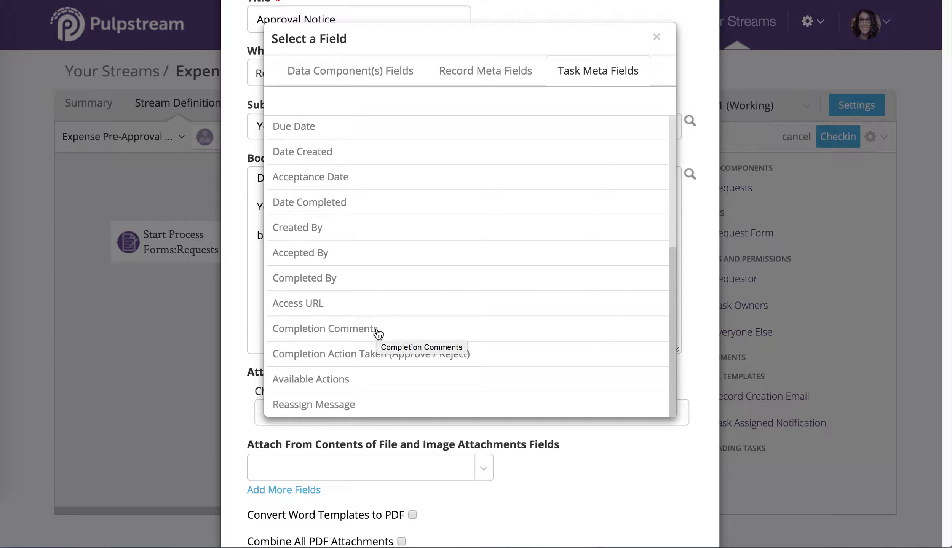
{"action": "left_click", "coordinate": [378, 333]}
{"action": "left_click", "coordinate": [505, 98]}
{"action": "key", "text": "ctrl+c"}
{"action": "key", "text": "Escape"}
{"action": "left_click", "coordinate": [599, 207]}
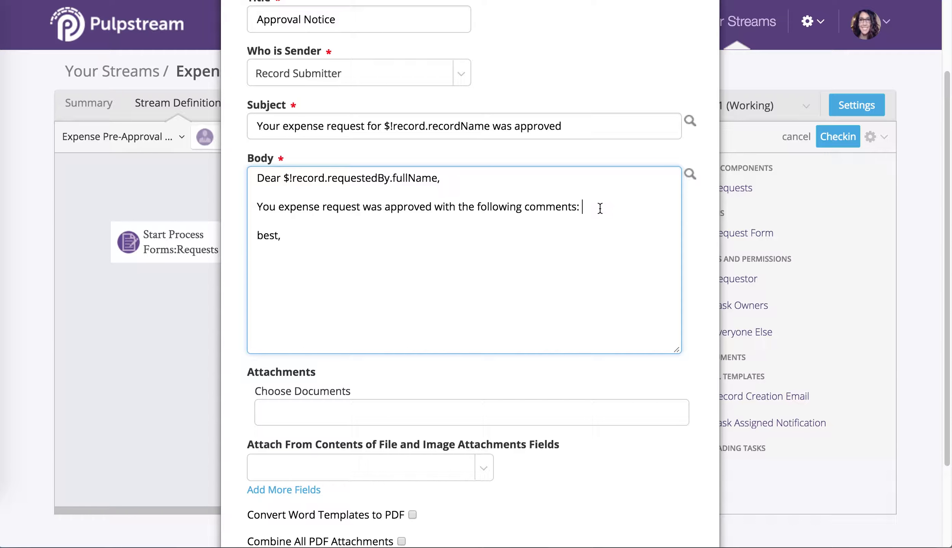
{"action": "key", "text": "Return"}
{"action": "key", "text": "ctrl+v"}
{"action": "left_click", "coordinate": [366, 280]}
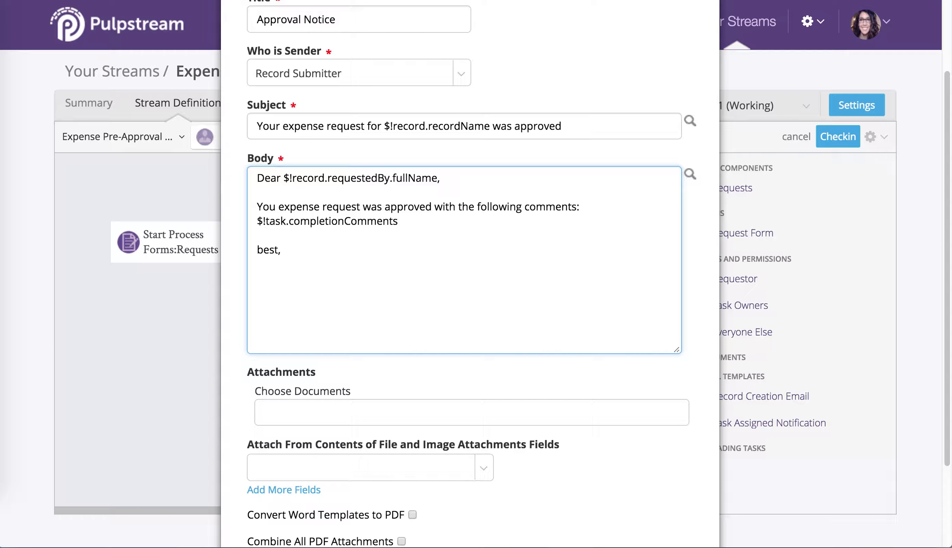
- Insert the task's Completed By full name merge field, $!task.completedBy.fullName, below "best," in the email body
{"action": "left_click", "coordinate": [689, 175]}
{"action": "left_click", "coordinate": [485, 71]}
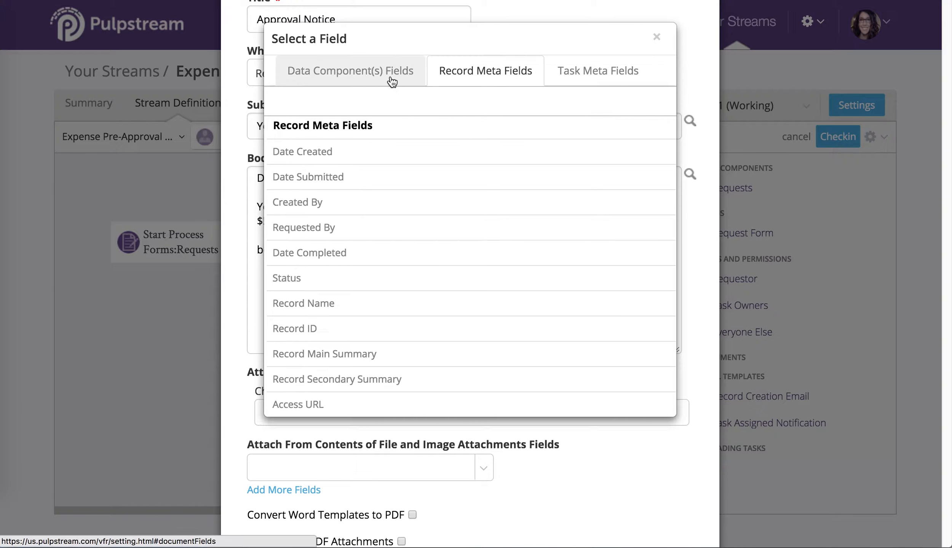
{"action": "left_click", "coordinate": [584, 74]}
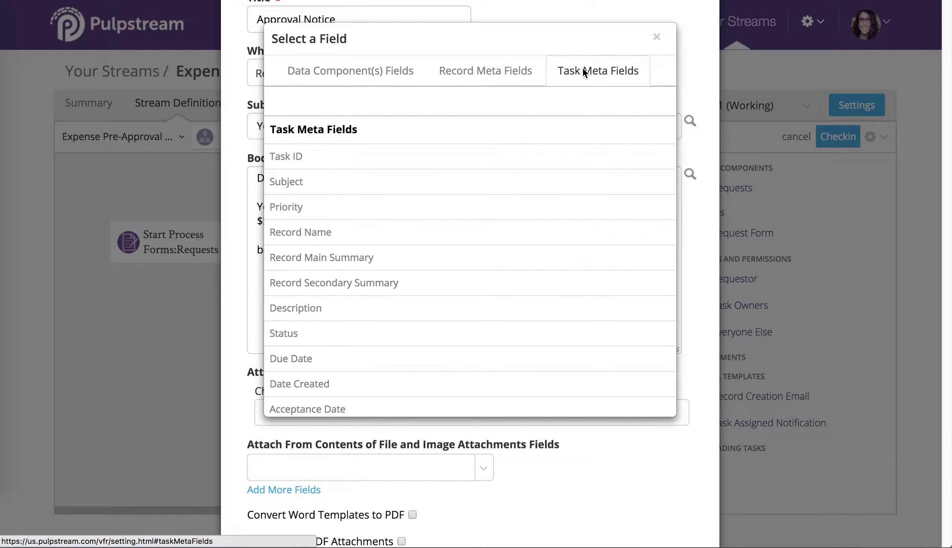
{"action": "scroll", "coordinate": [614, 228], "scroll_direction": "down", "scroll_amount": 5}
{"action": "scroll", "coordinate": [613, 231], "scroll_direction": "down", "scroll_amount": 3}
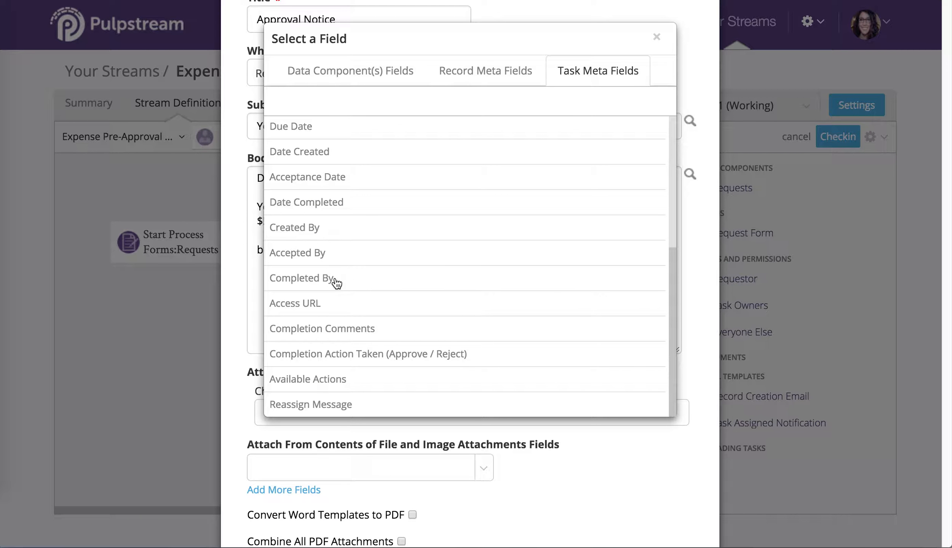
{"action": "left_click", "coordinate": [336, 282]}
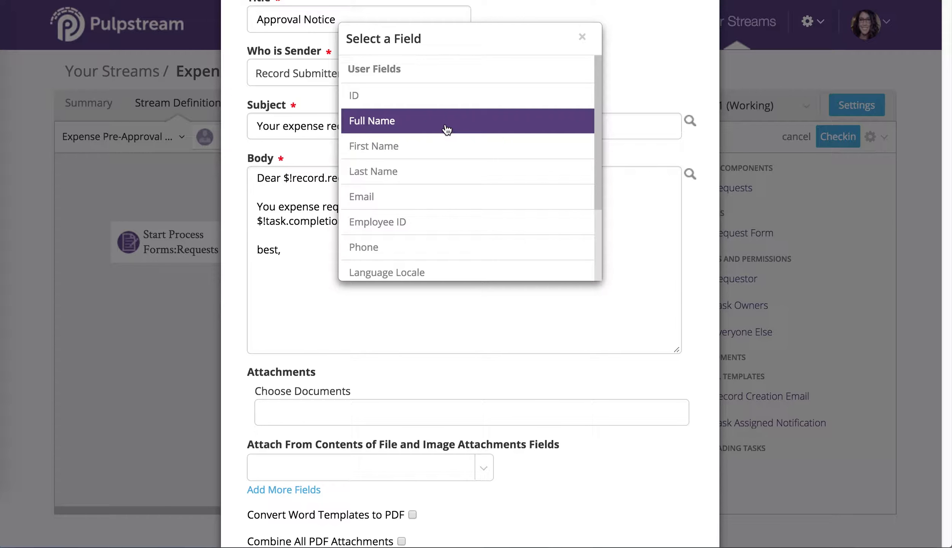
{"action": "left_click", "coordinate": [447, 128]}
{"action": "left_click", "coordinate": [445, 97]}
{"action": "key", "text": "ctrl+c"}
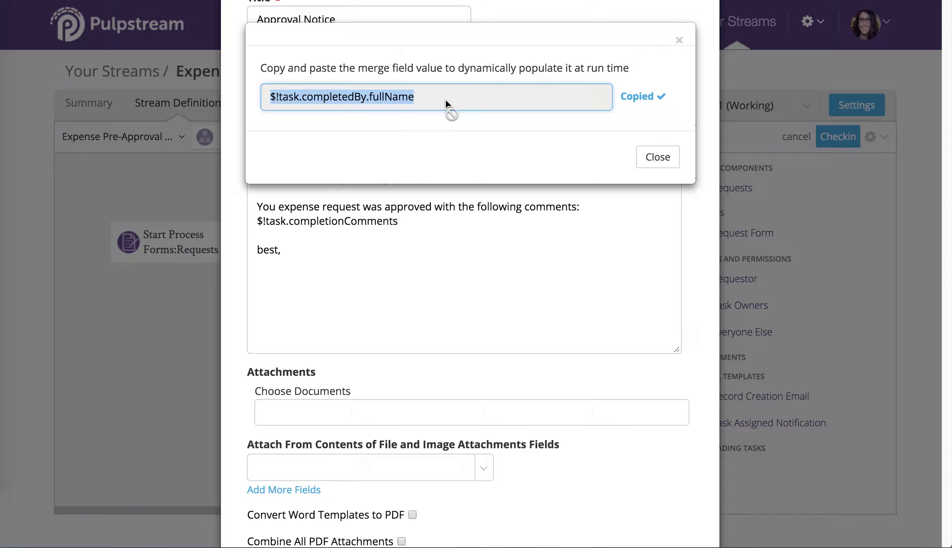
{"action": "left_click", "coordinate": [657, 157]}
{"action": "left_click", "coordinate": [458, 270]}
{"action": "key", "text": "ctrl+v"}
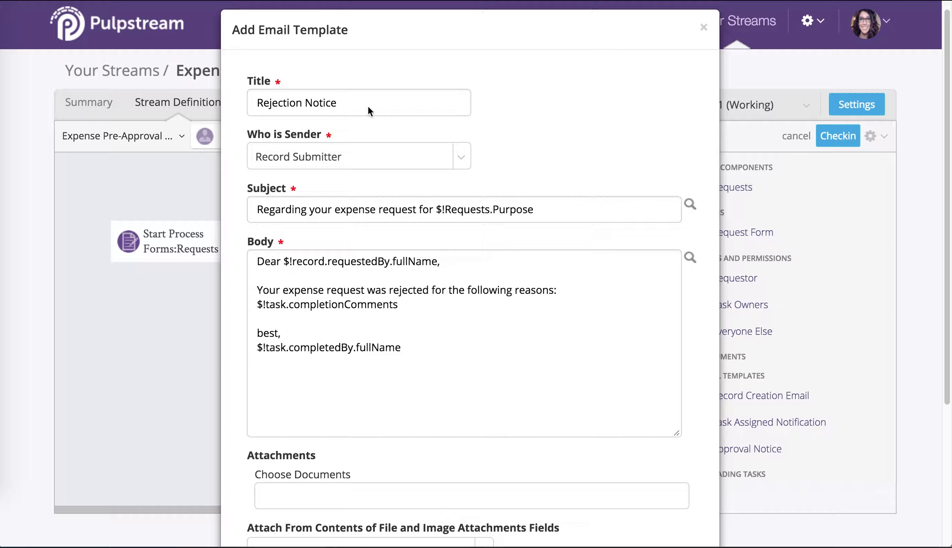
- Save the "Rejection Notice" email template
{"action": "scroll", "coordinate": [618, 118], "scroll_direction": "down", "scroll_amount": 2}
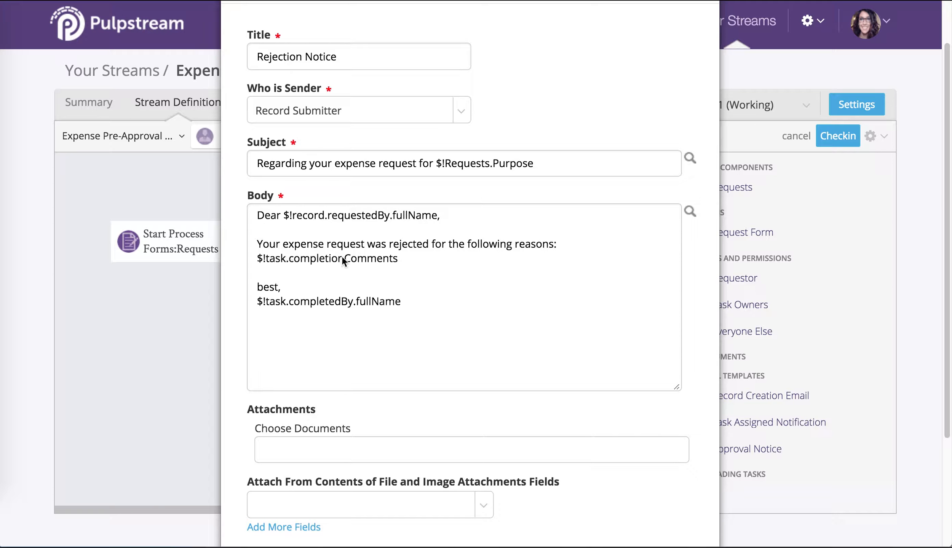
{"action": "scroll", "coordinate": [587, 340], "scroll_direction": "down", "scroll_amount": 5}
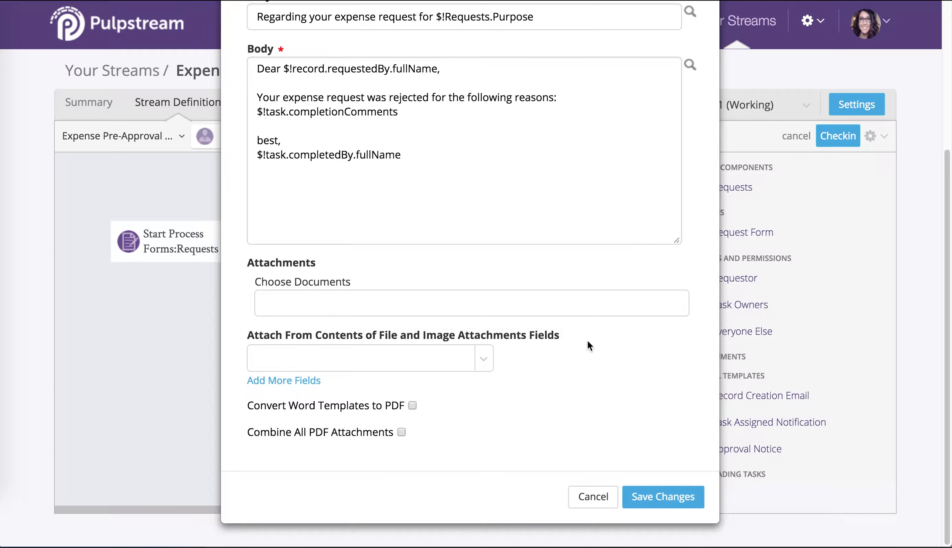
{"action": "left_click", "coordinate": [658, 499]}
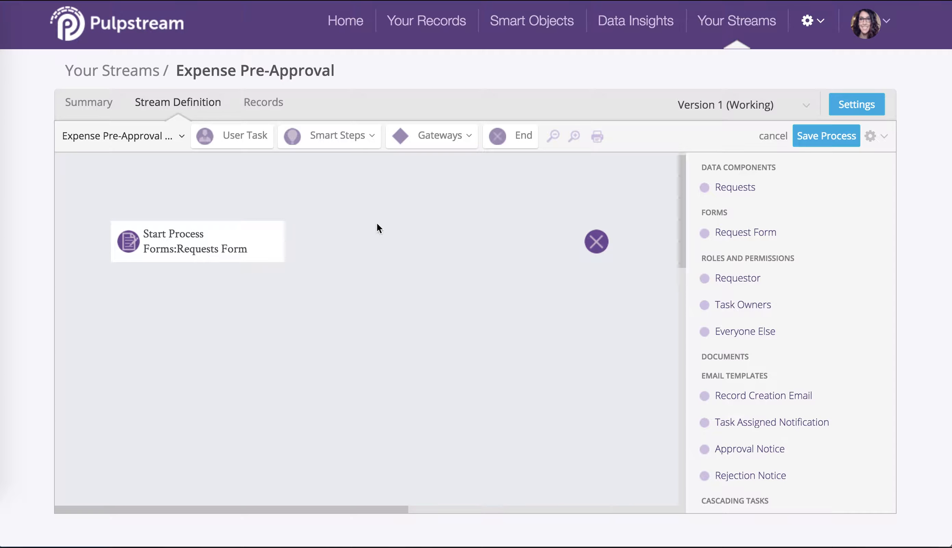
- Add a user task between the start and end steps with the subject "Review Request", keeping Request Form for the record details
{"action": "left_click", "coordinate": [243, 139]}
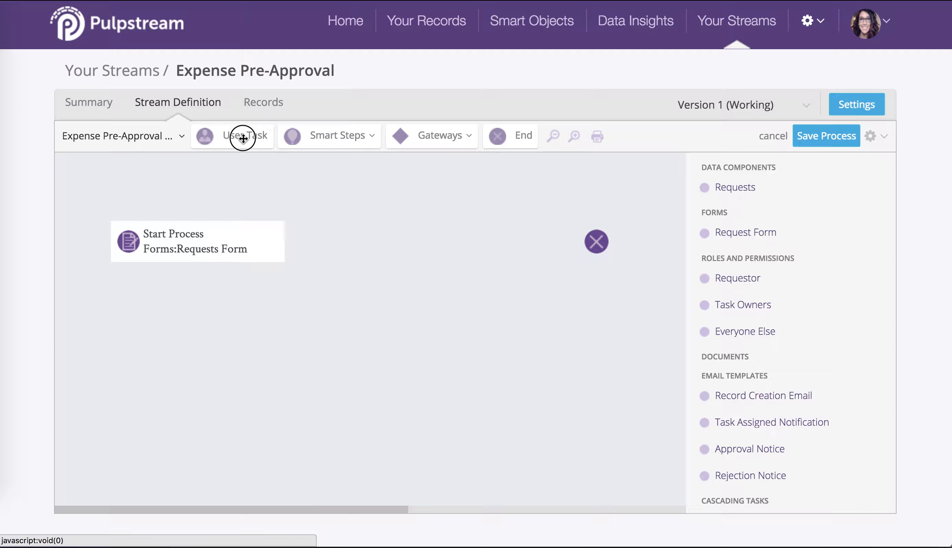
{"action": "left_click_drag", "start_coordinate": [243, 139], "coordinate": [361, 247]}
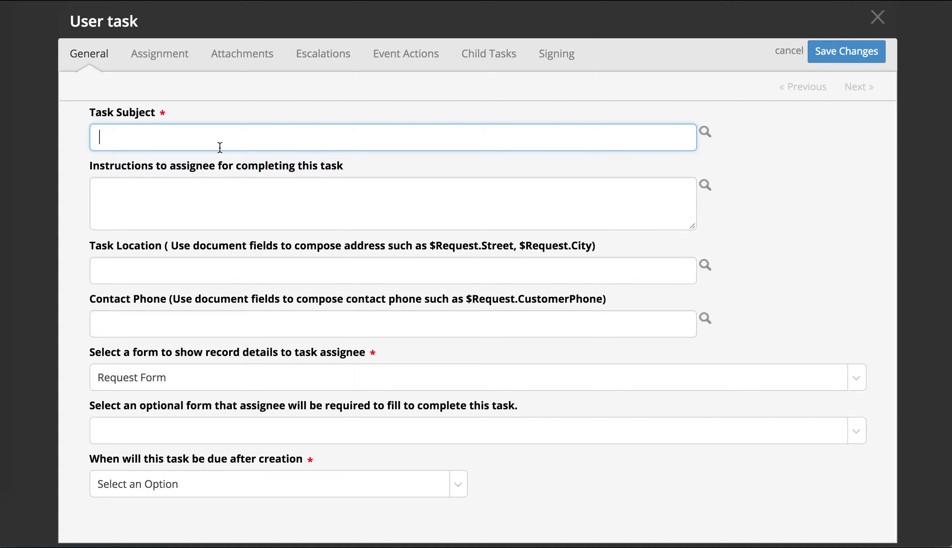
{"action": "type", "text": "Review Request"}
{"action": "left_click", "coordinate": [319, 210]}
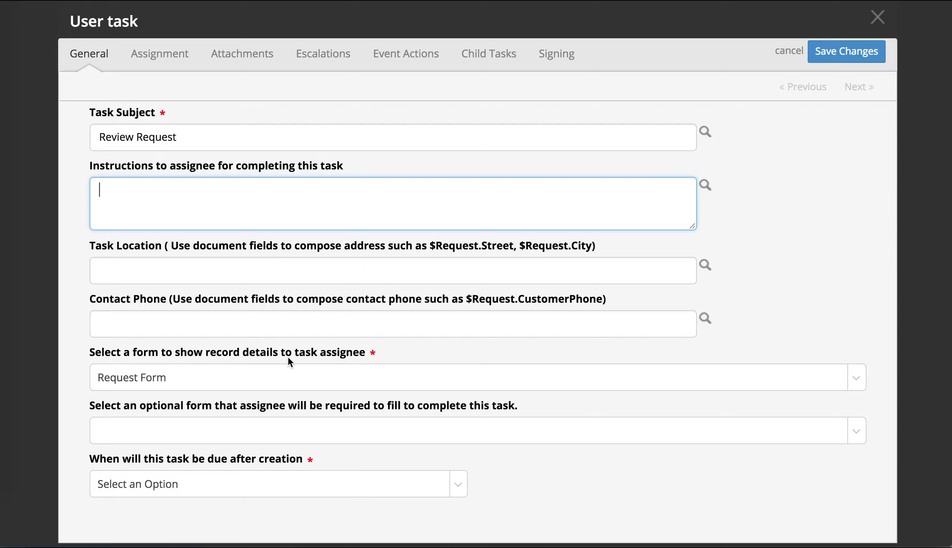
{"action": "left_click", "coordinate": [298, 383]}
{"action": "left_click", "coordinate": [299, 382]}
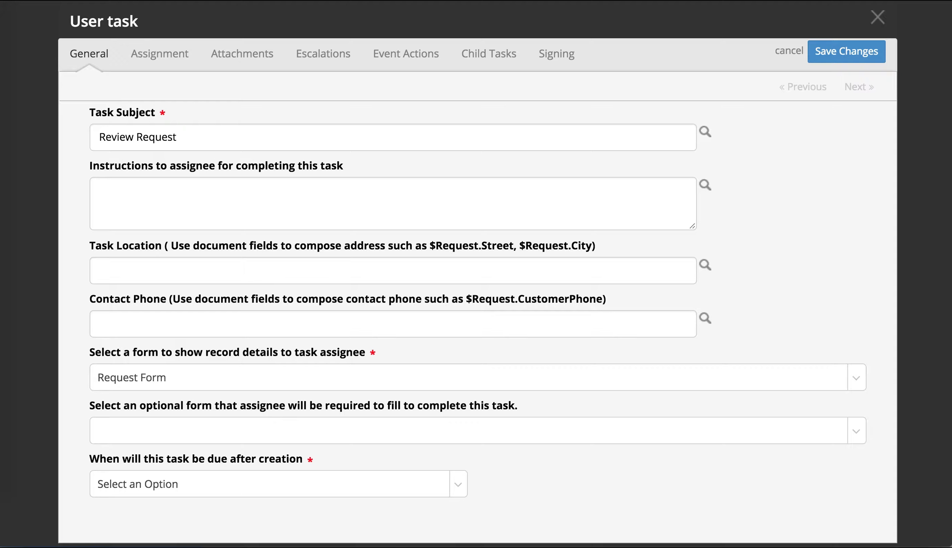
- Make the task due 2 days after creation, using the US Standard Calendar to avoid holidays
{"action": "left_click", "coordinate": [276, 491]}
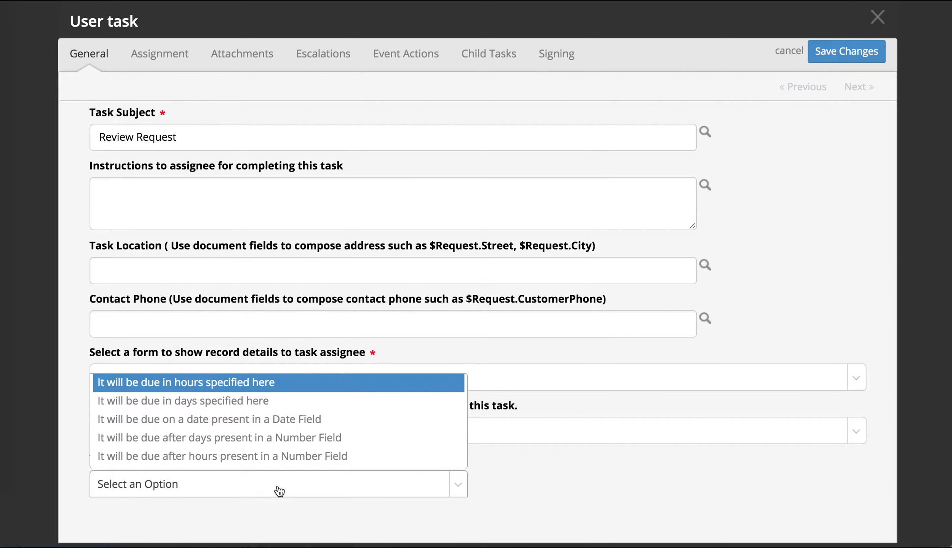
{"action": "left_click", "coordinate": [310, 402]}
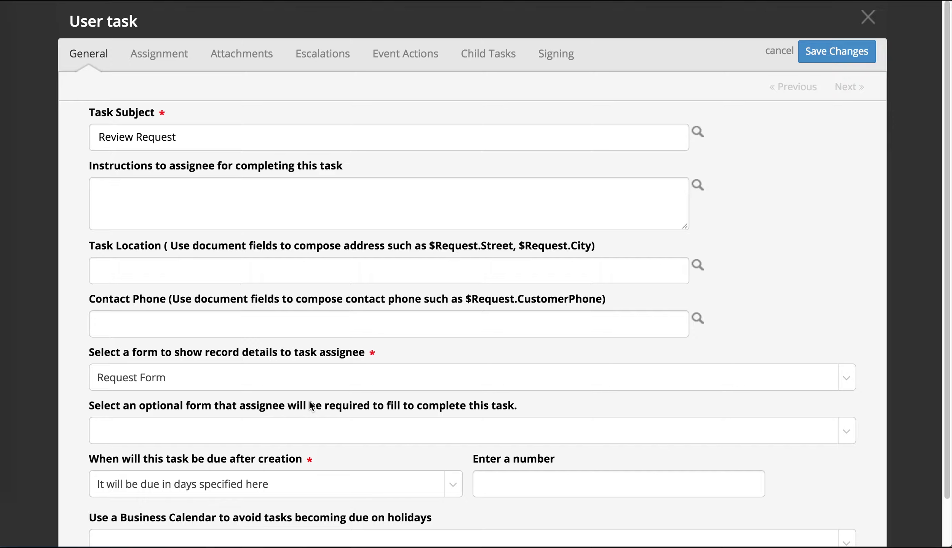
{"action": "scroll", "coordinate": [557, 469], "scroll_direction": "down", "scroll_amount": 1}
{"action": "left_click", "coordinate": [555, 465]}
{"action": "type", "text": "2"}
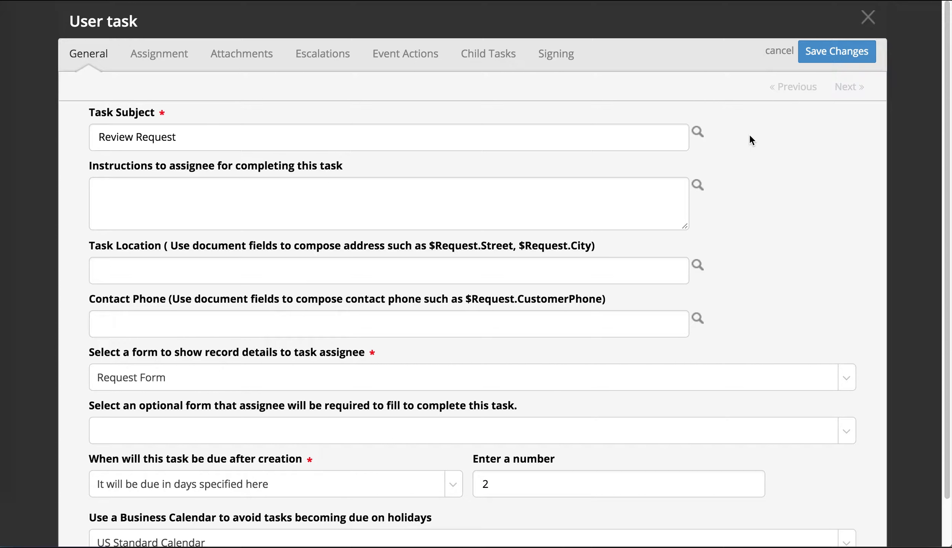
- Assign the task to the user in the Send for Approval To field, with Approve/Reject/Send Back to Requester as its action buttons
{"action": "left_click", "coordinate": [162, 57]}
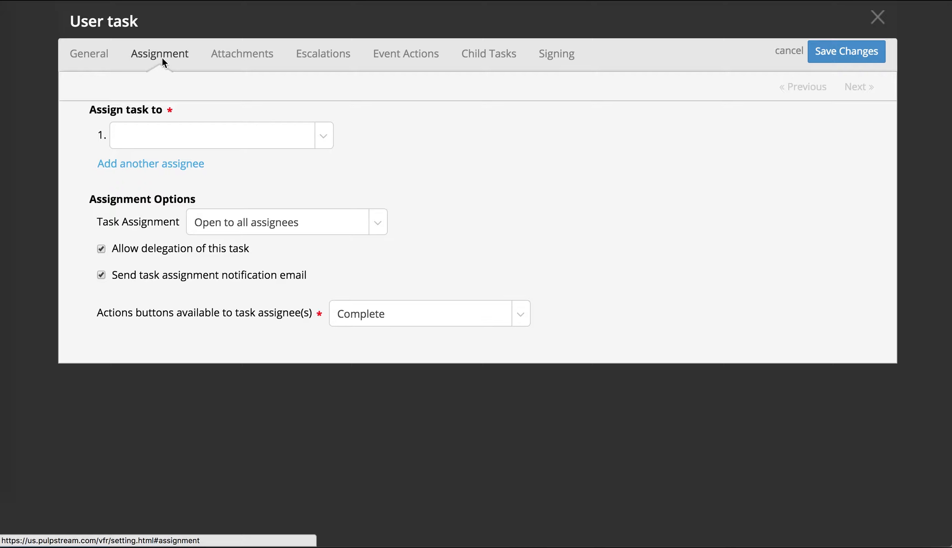
{"action": "left_click", "coordinate": [203, 135]}
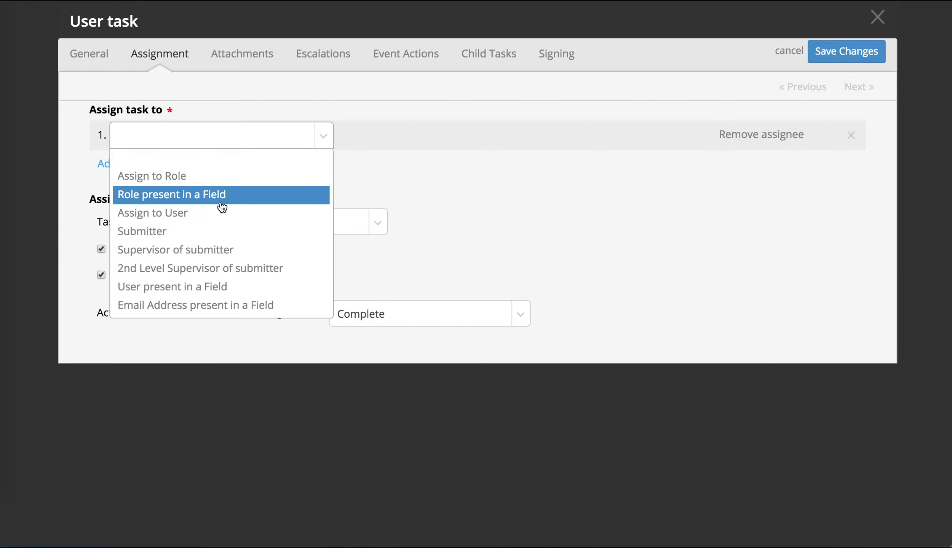
{"action": "left_click", "coordinate": [172, 286]}
{"action": "left_click", "coordinate": [434, 142]}
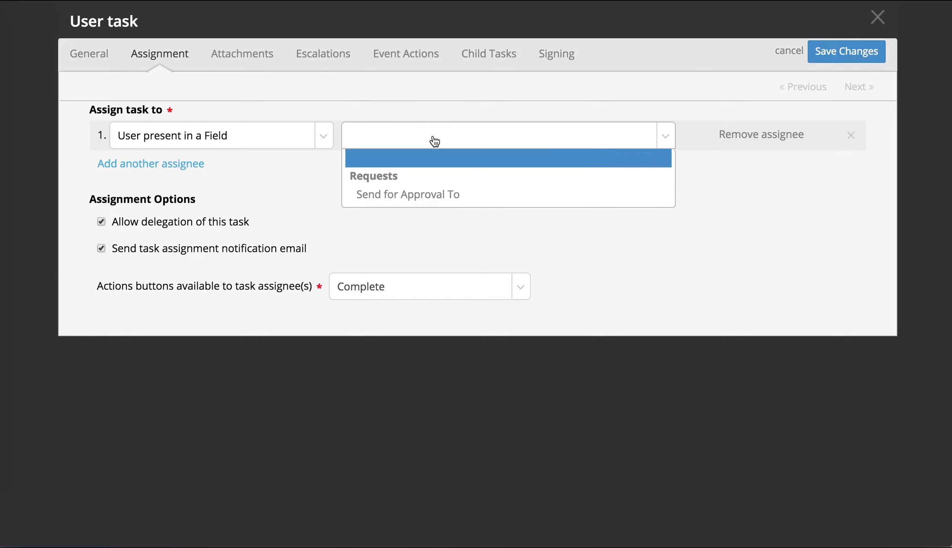
{"action": "left_click", "coordinate": [449, 197]}
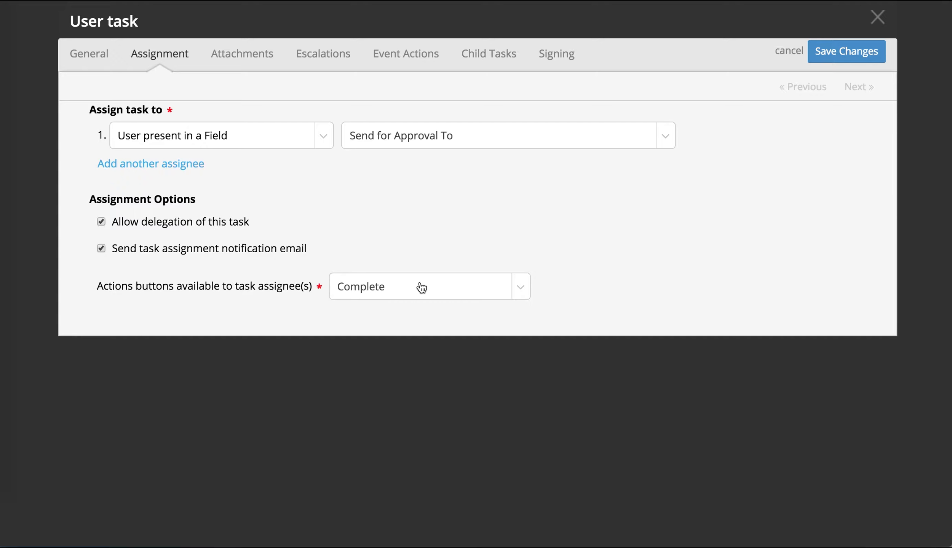
{"action": "left_click", "coordinate": [526, 293]}
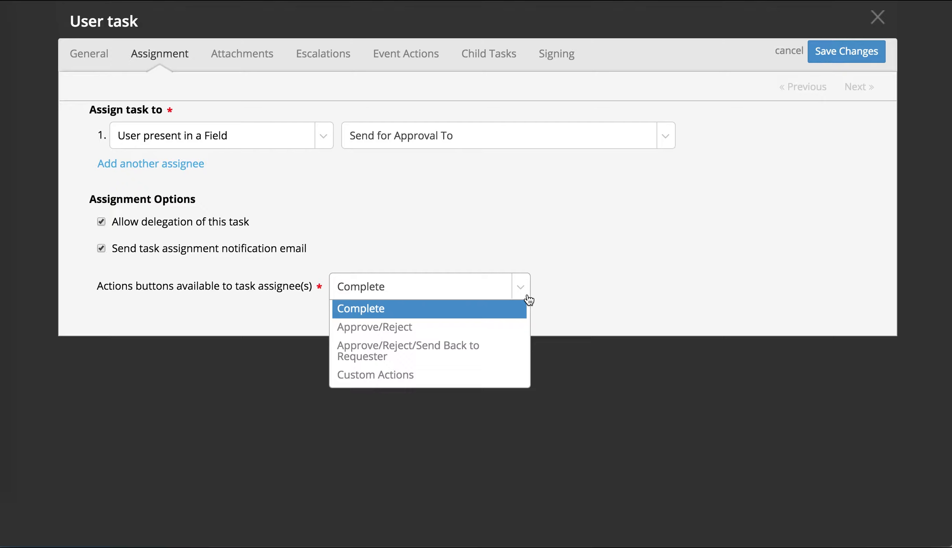
{"action": "left_click", "coordinate": [522, 347]}
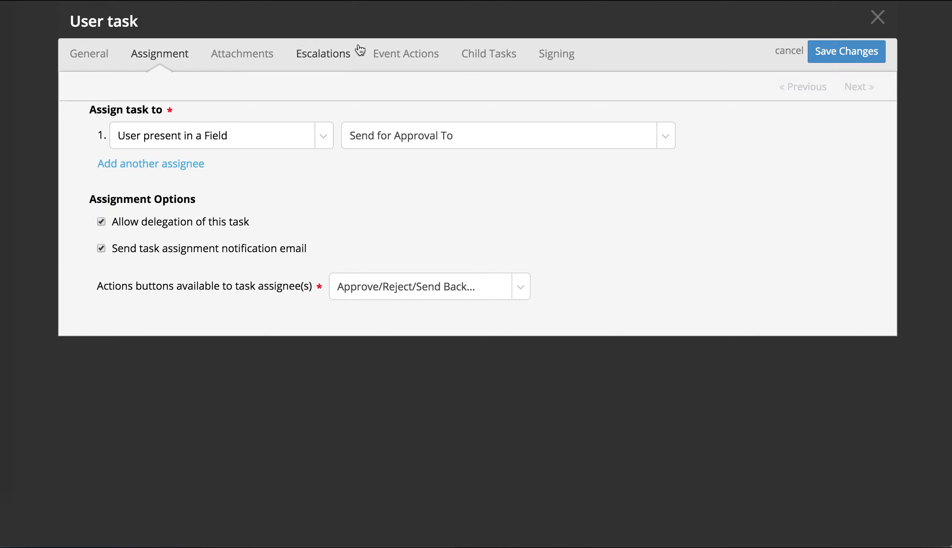
- Add an event action to the user task for the Task Completed event with the Approved completion action
{"action": "left_click", "coordinate": [418, 56]}
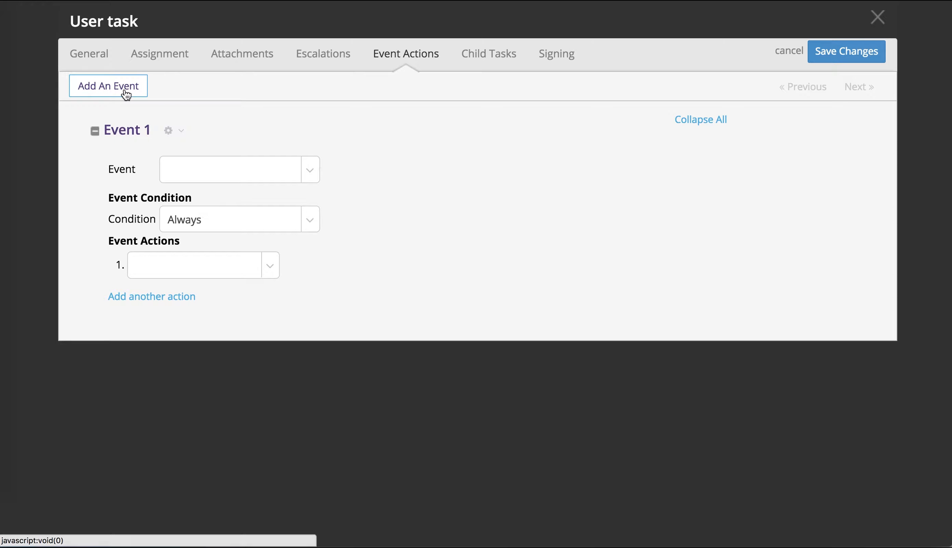
{"action": "left_click", "coordinate": [283, 174]}
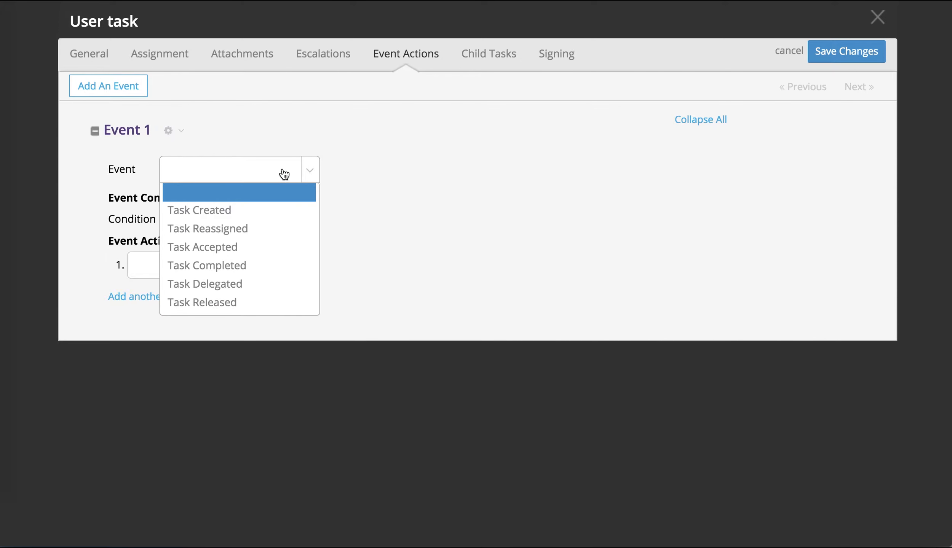
{"action": "left_click", "coordinate": [274, 265]}
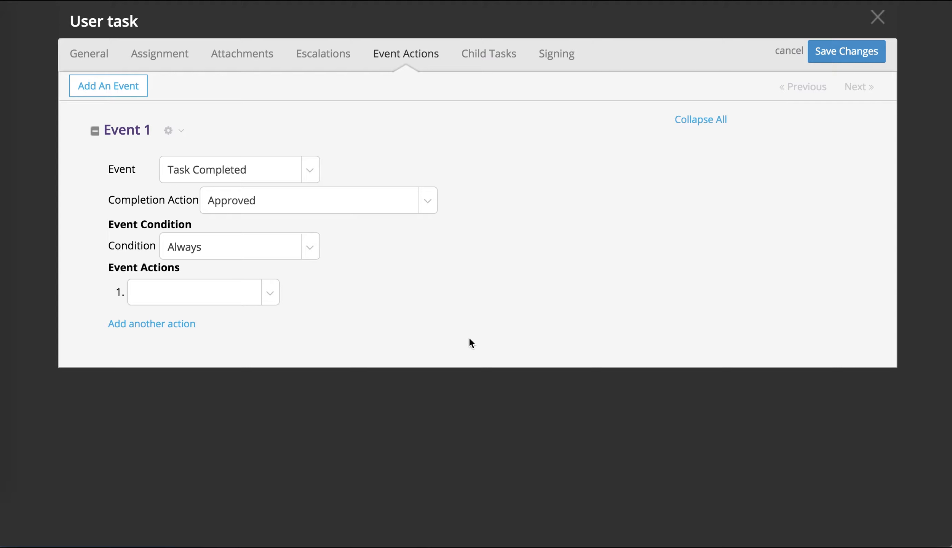
- Have the approved event send an email to the Record Submitter using the Approval Notice template
{"action": "left_click", "coordinate": [270, 296]}
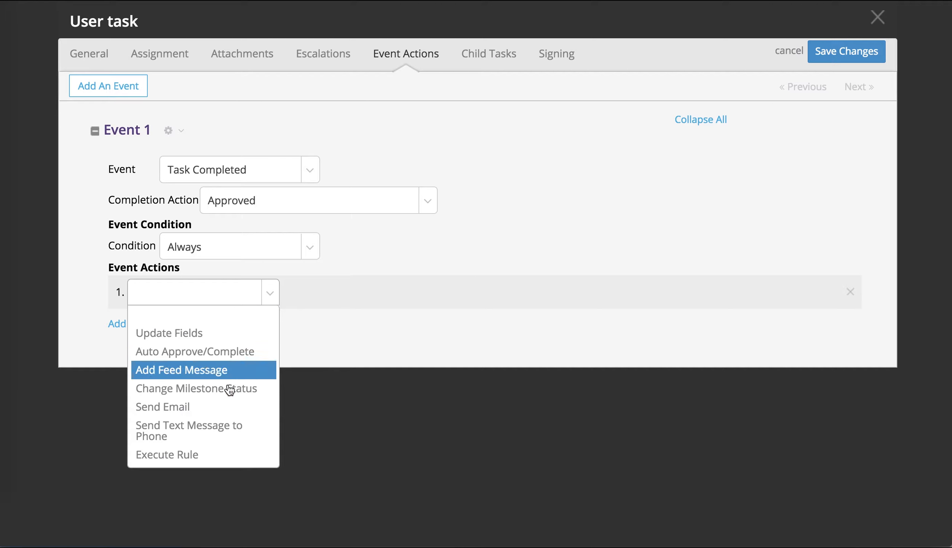
{"action": "left_click", "coordinate": [221, 406]}
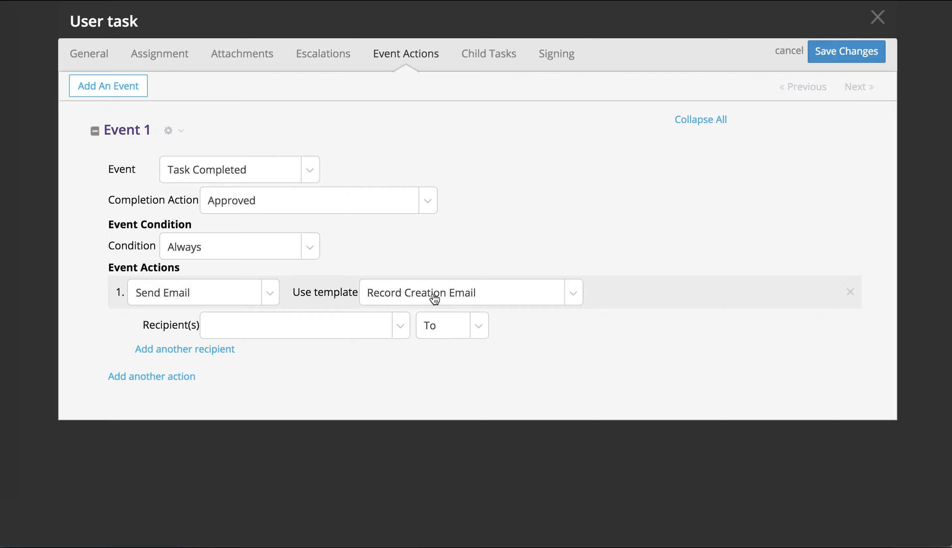
{"action": "left_click", "coordinate": [434, 299]}
{"action": "left_click", "coordinate": [450, 354]}
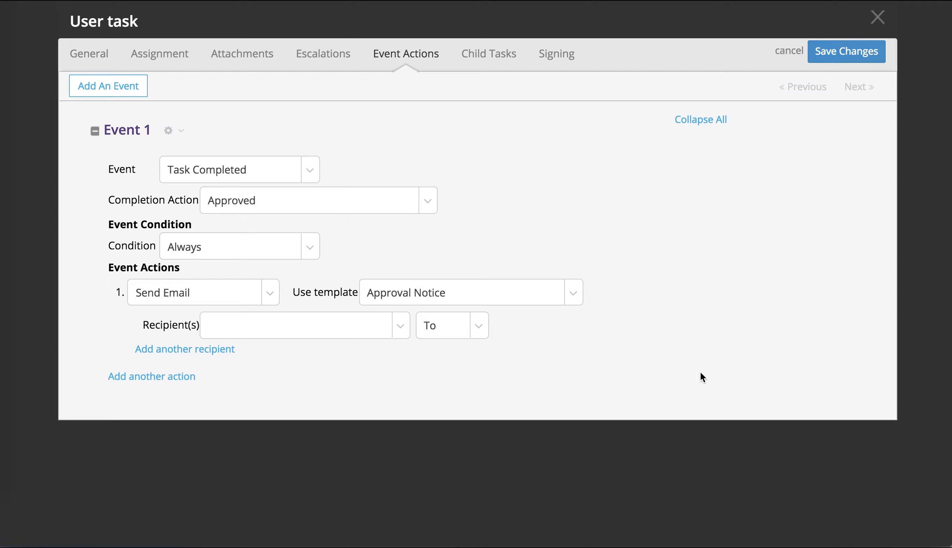
{"action": "left_click", "coordinate": [361, 329]}
{"action": "left_click", "coordinate": [359, 382]}
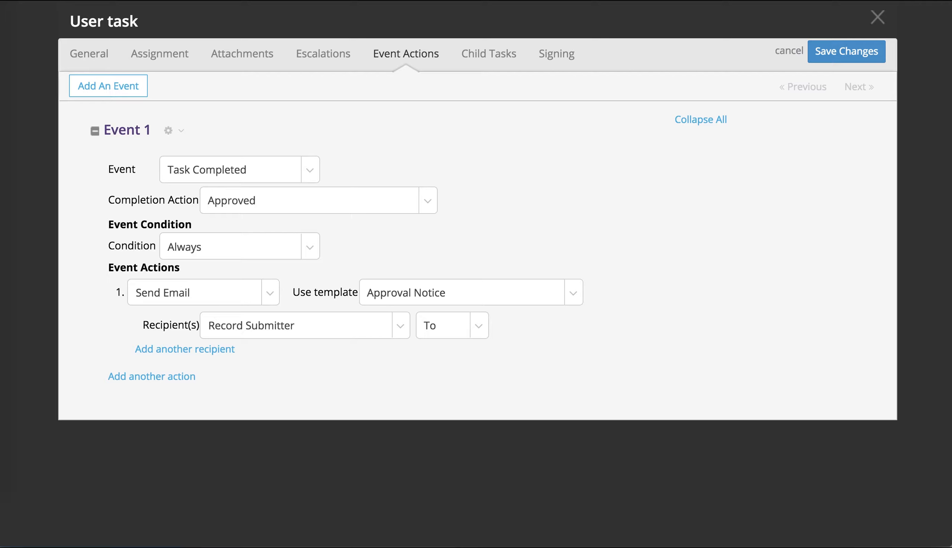
- Add a second event for Task Completed with the completion action set to Rejected
{"action": "left_click", "coordinate": [119, 93]}
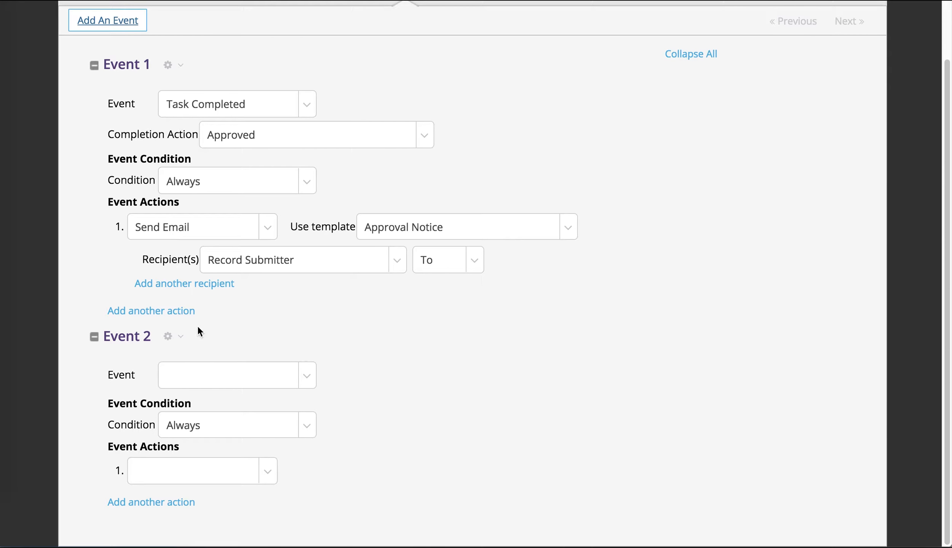
{"action": "left_click", "coordinate": [286, 374]}
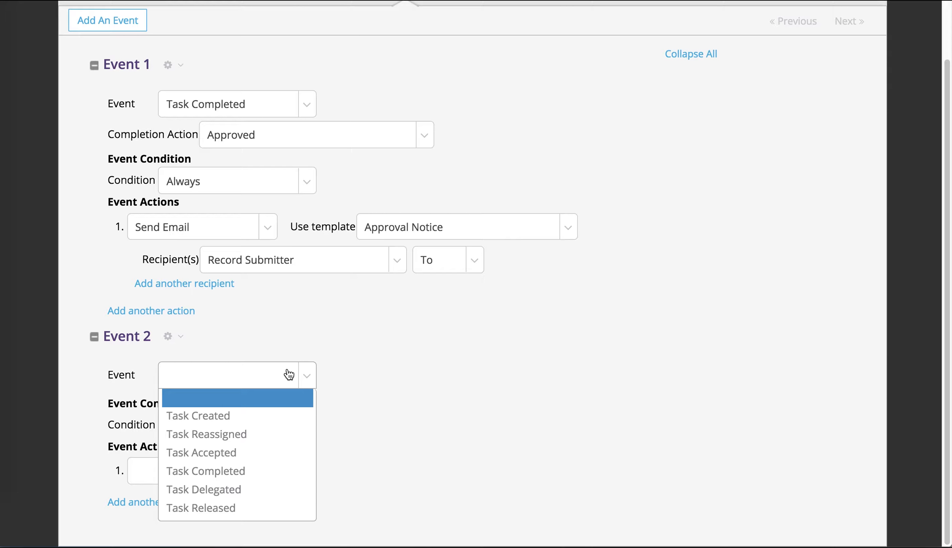
{"action": "left_click", "coordinate": [265, 478]}
{"action": "left_click", "coordinate": [349, 417]}
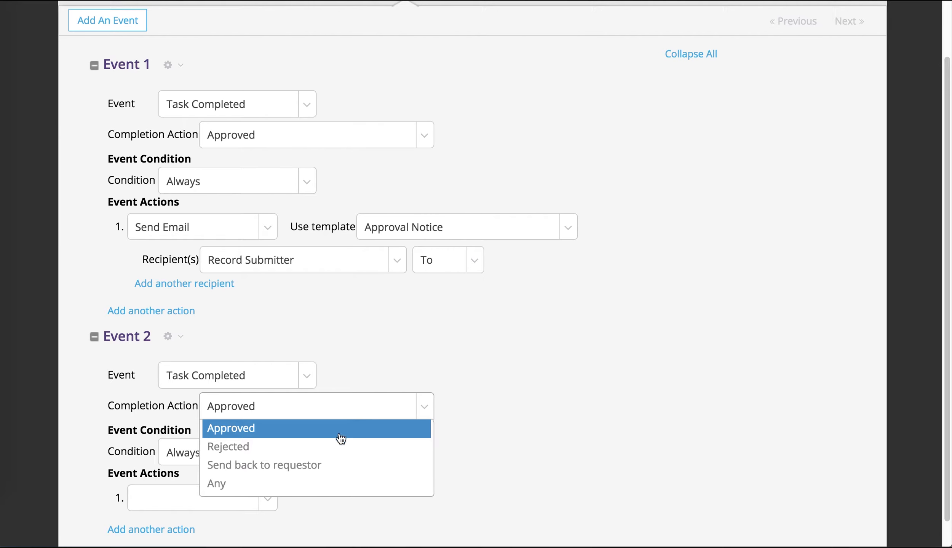
{"action": "left_click", "coordinate": [340, 447]}
- Have the rejected event send an email to the Record Submitter using the Rejection Notice template
{"action": "scroll", "coordinate": [563, 446], "scroll_direction": "down", "scroll_amount": 1}
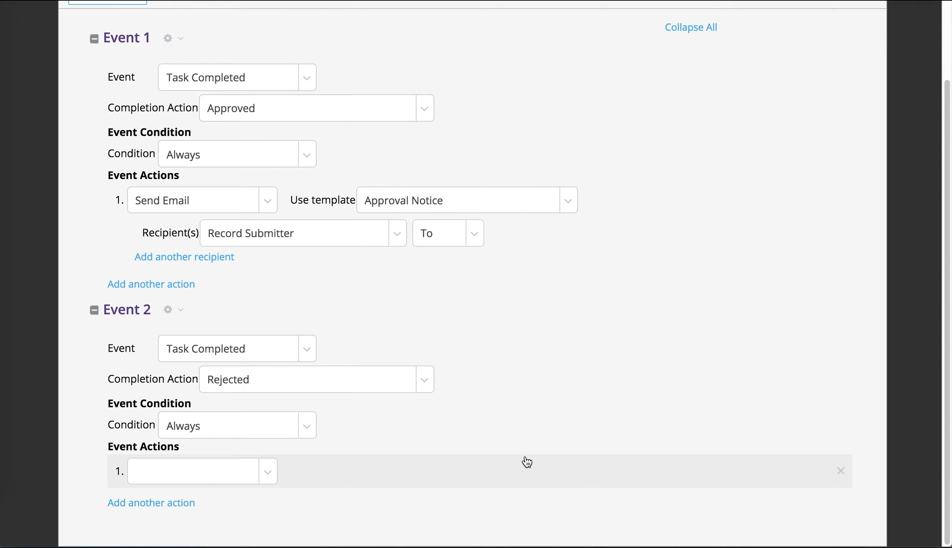
{"action": "left_click", "coordinate": [258, 477]}
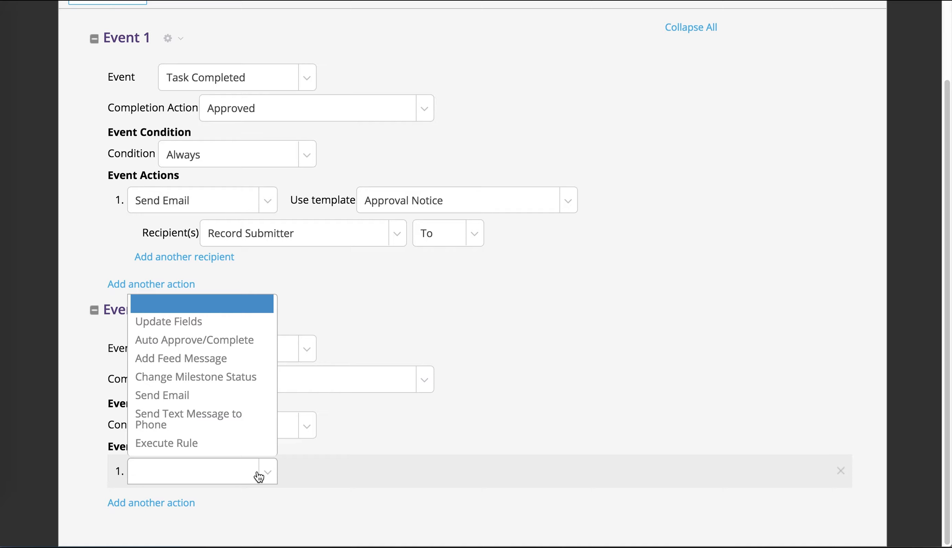
{"action": "left_click", "coordinate": [233, 397]}
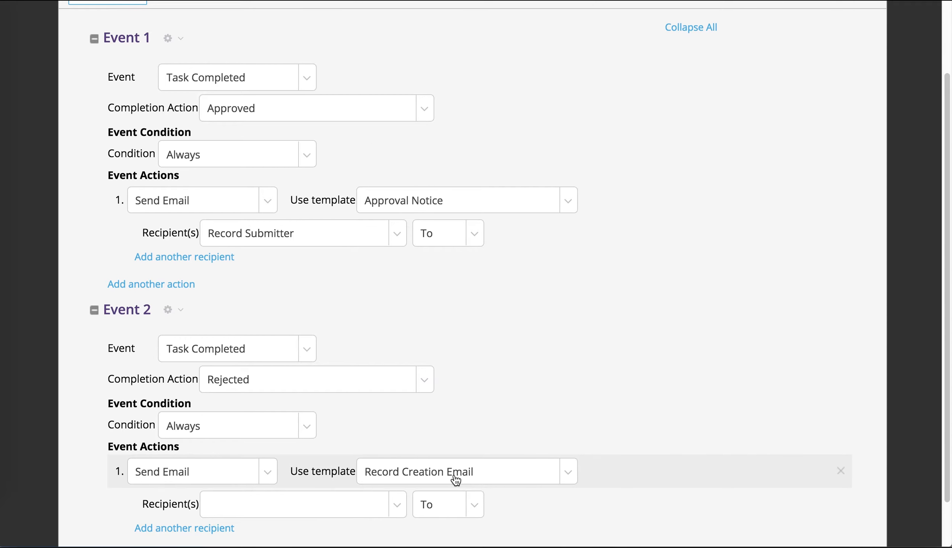
{"action": "scroll", "coordinate": [662, 440], "scroll_direction": "down", "scroll_amount": 1}
{"action": "left_click", "coordinate": [558, 452]}
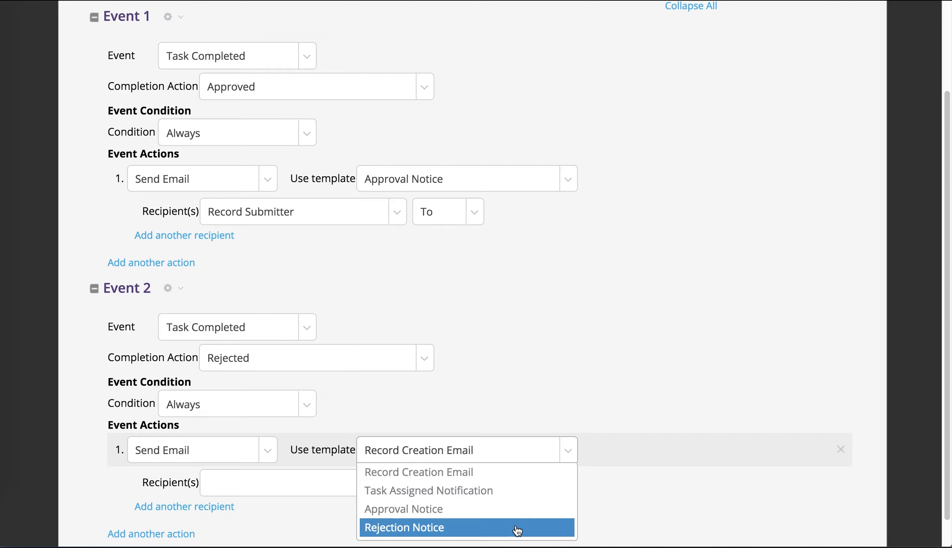
{"action": "left_click", "coordinate": [517, 529]}
{"action": "scroll", "coordinate": [669, 501], "scroll_direction": "down", "scroll_amount": 1}
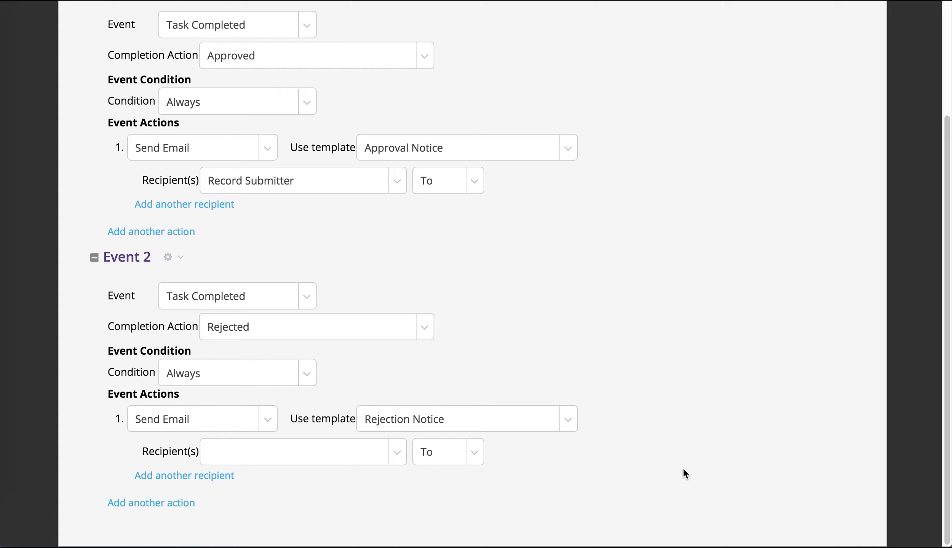
{"action": "left_click", "coordinate": [314, 461]}
{"action": "left_click", "coordinate": [303, 314]}
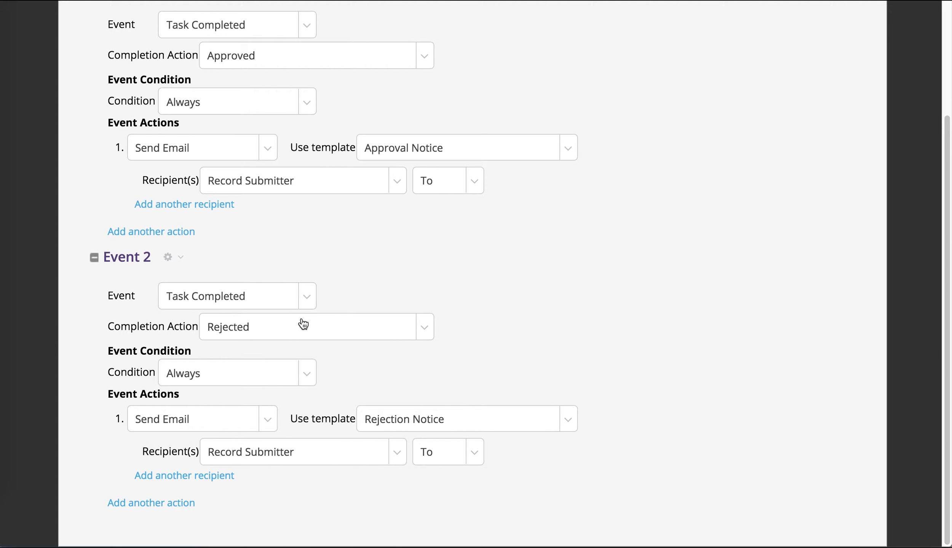
- Save the user task's changes and align the Review Request box in a row with the start and end steps
{"action": "scroll", "coordinate": [303, 323], "scroll_direction": "up", "scroll_amount": 1}
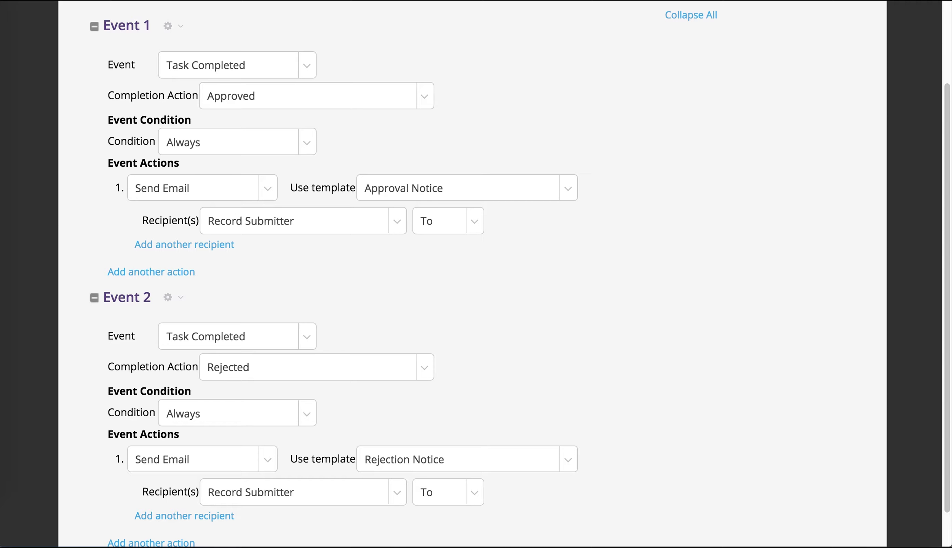
{"action": "scroll", "coordinate": [825, 242], "scroll_direction": "up", "scroll_amount": 3}
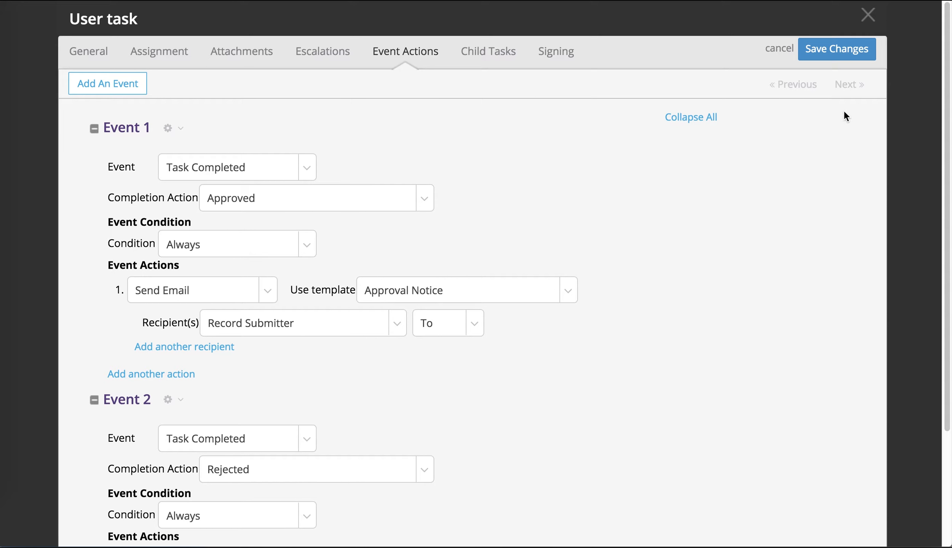
{"action": "left_click", "coordinate": [835, 61]}
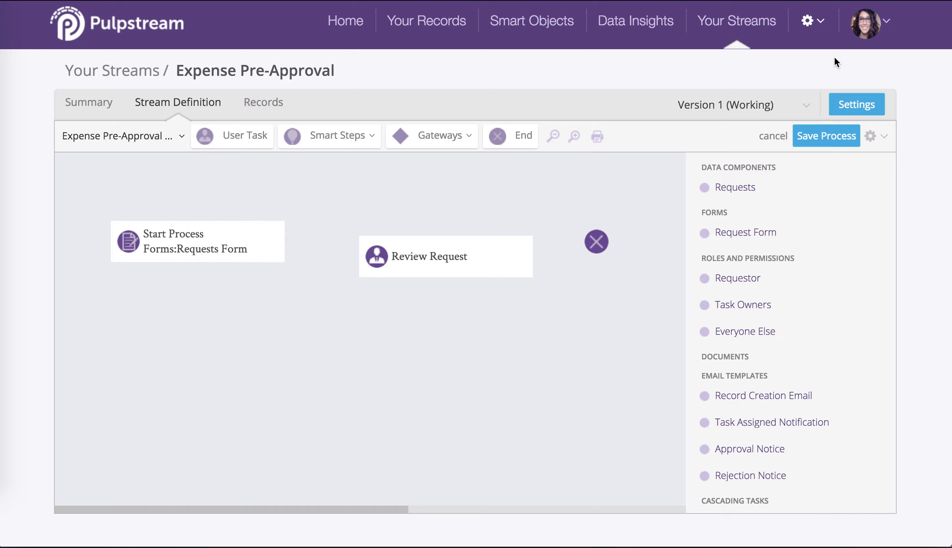
{"action": "mouse_move", "coordinate": [487, 258]}
{"action": "left_click_drag", "start_coordinate": [487, 259], "coordinate": [465, 244]}
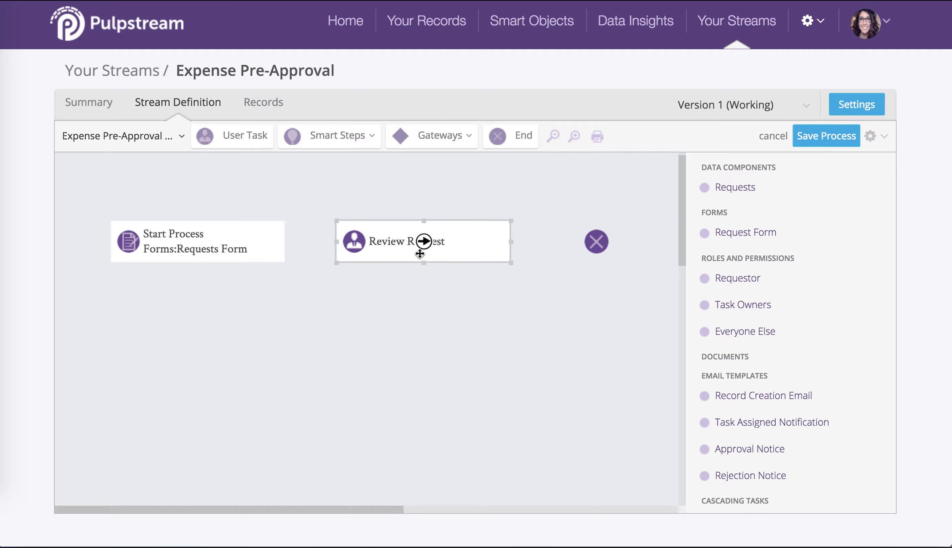
- Connect the start step to the Review Request task, and connect that task to the end step
{"action": "mouse_move", "coordinate": [244, 234]}
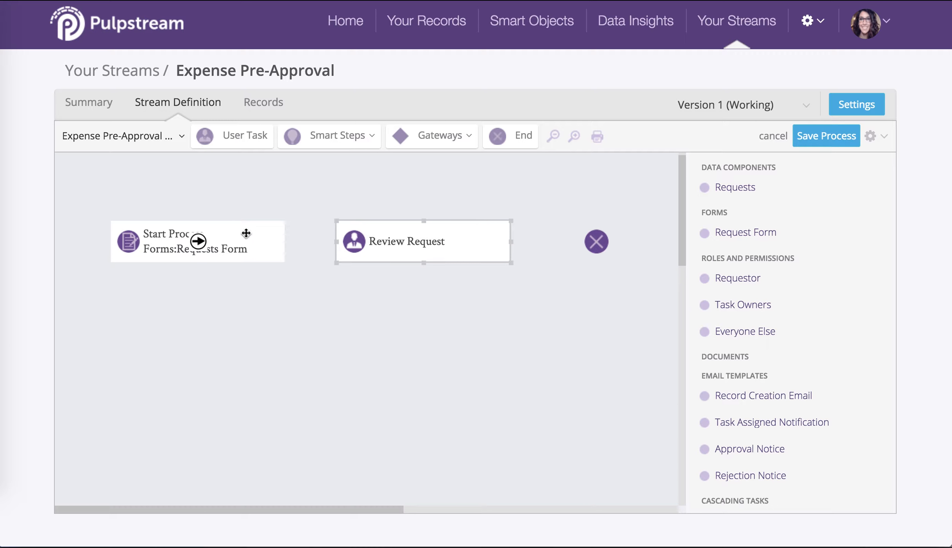
{"action": "left_click", "coordinate": [199, 242]}
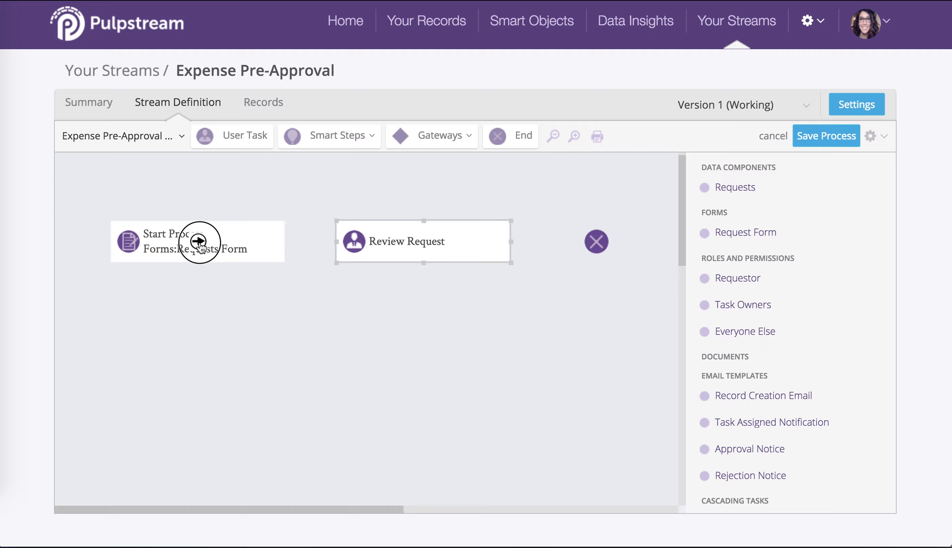
{"action": "left_click_drag", "start_coordinate": [200, 243], "coordinate": [593, 245]}
{"action": "left_click", "coordinate": [428, 243]}
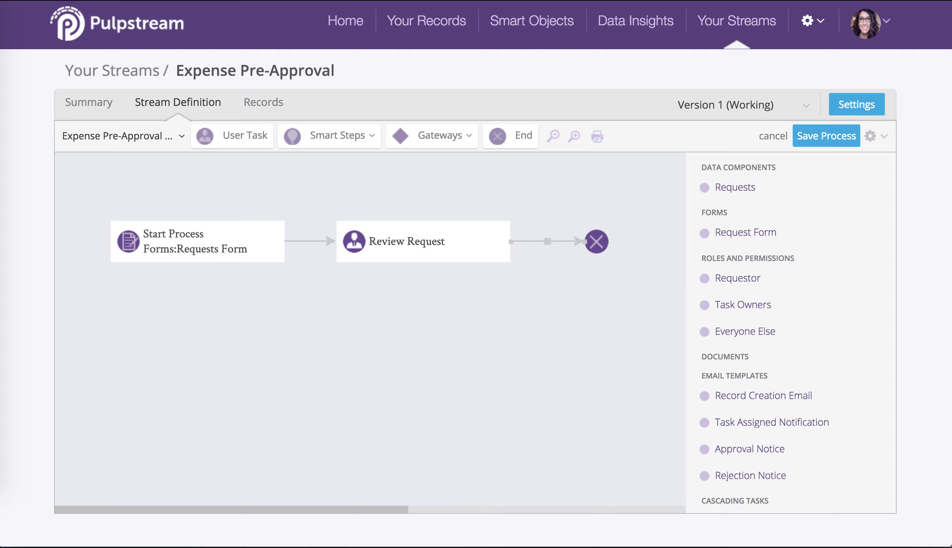
- Save the process and check it in with the comment "Added review request user task and approval and rejection email templates."
{"action": "left_click", "coordinate": [826, 137]}
{"action": "left_click", "coordinate": [836, 137]}
{"action": "type", "text": "Added review request user task and approval and rejection e"}
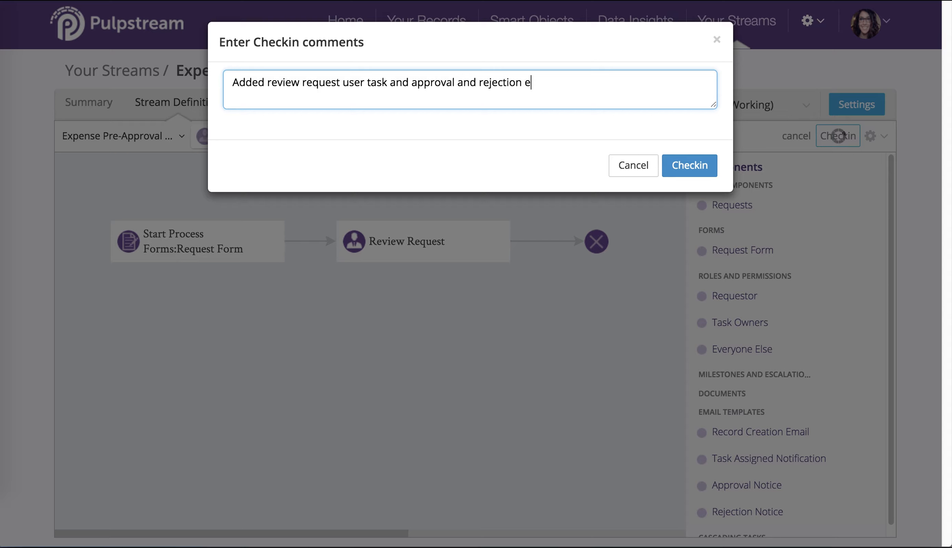
{"action": "type", "text": "mail templates."}
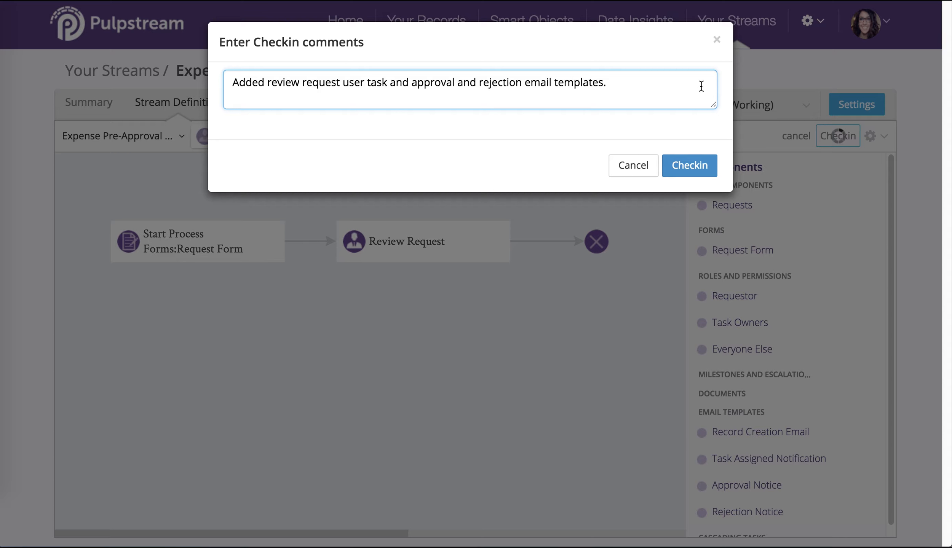
{"action": "left_click", "coordinate": [701, 168]}
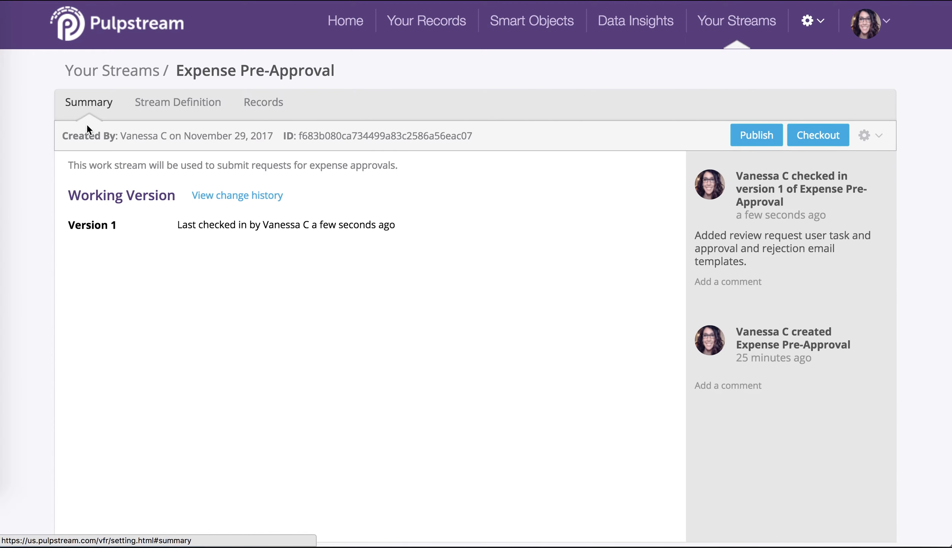
- Start publishing the working version with the Request Form, described as "Use this form to request approval for expenses."
{"action": "left_click", "coordinate": [755, 135]}
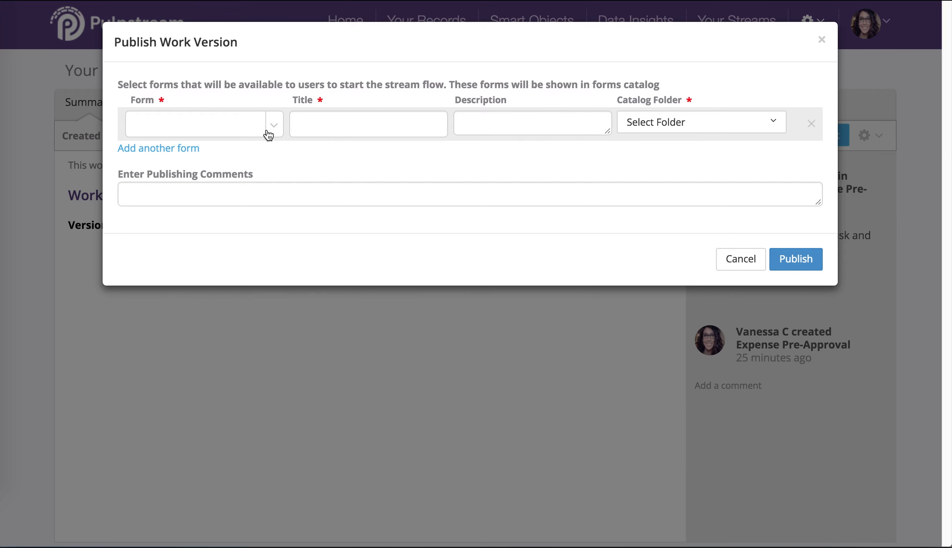
{"action": "left_click", "coordinate": [269, 136]}
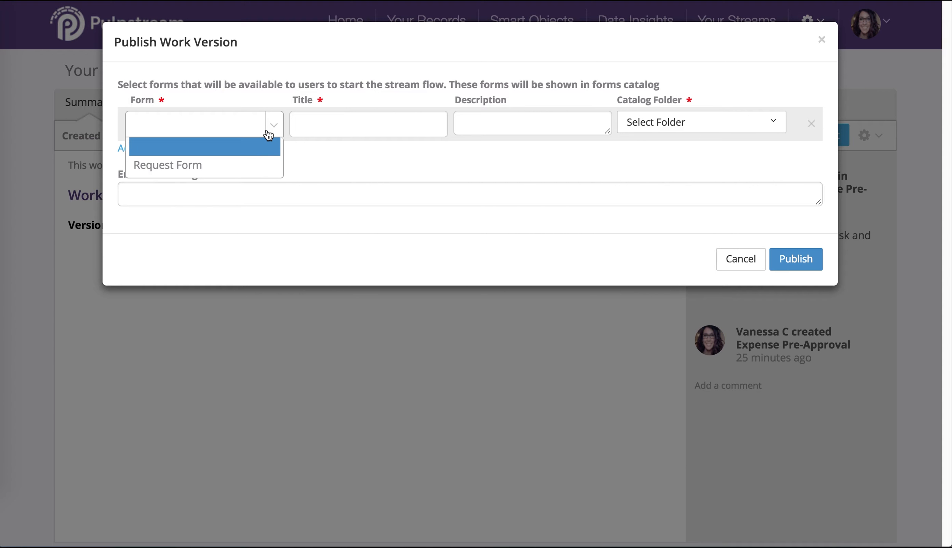
{"action": "left_click", "coordinate": [250, 165]}
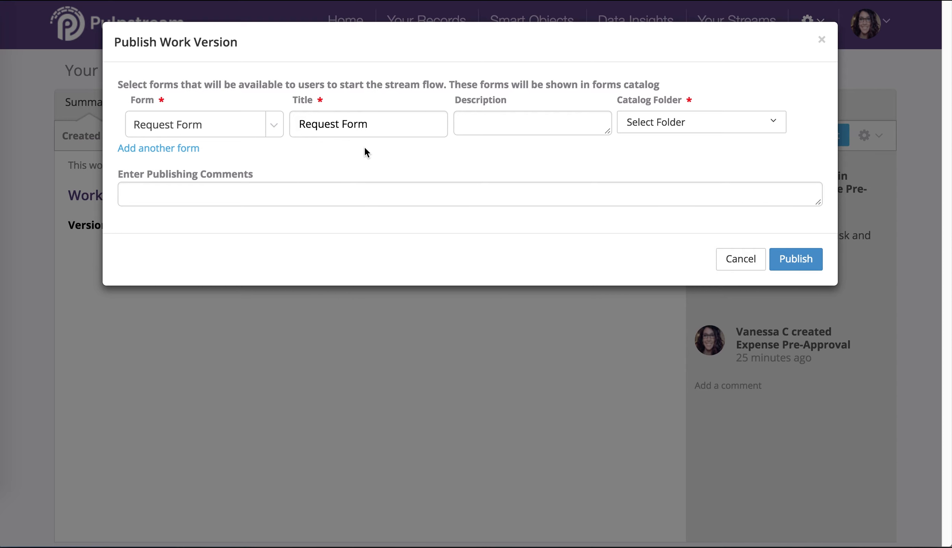
{"action": "left_click", "coordinate": [535, 121]}
{"action": "type", "text": "U"}
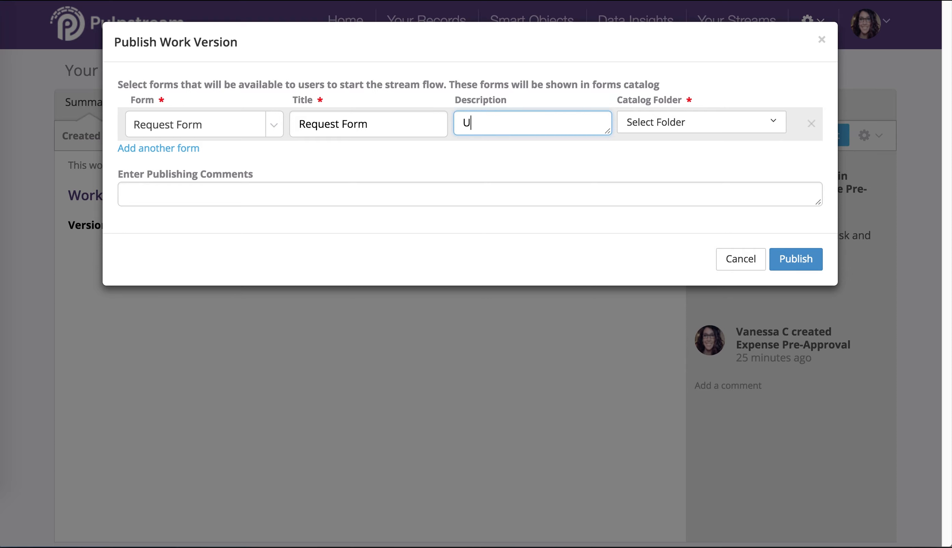
{"action": "type", "text": "se this form to request "}
{"action": "type", "text": "approval for expenses."}
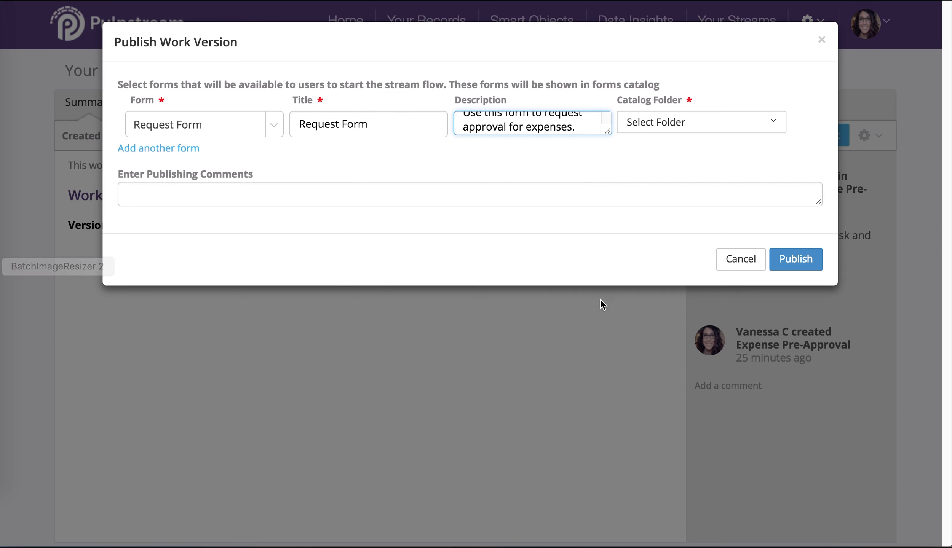
- Create a new catalog folder titled Accounting for the published form
{"action": "left_click", "coordinate": [717, 127]}
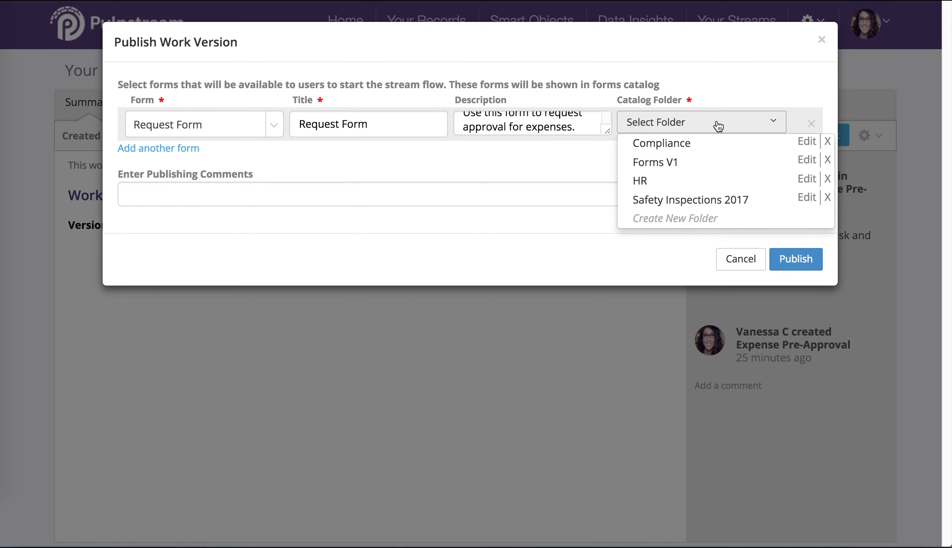
{"action": "left_click", "coordinate": [704, 225]}
{"action": "left_click", "coordinate": [545, 108]}
{"action": "type", "text": "Accounting"}
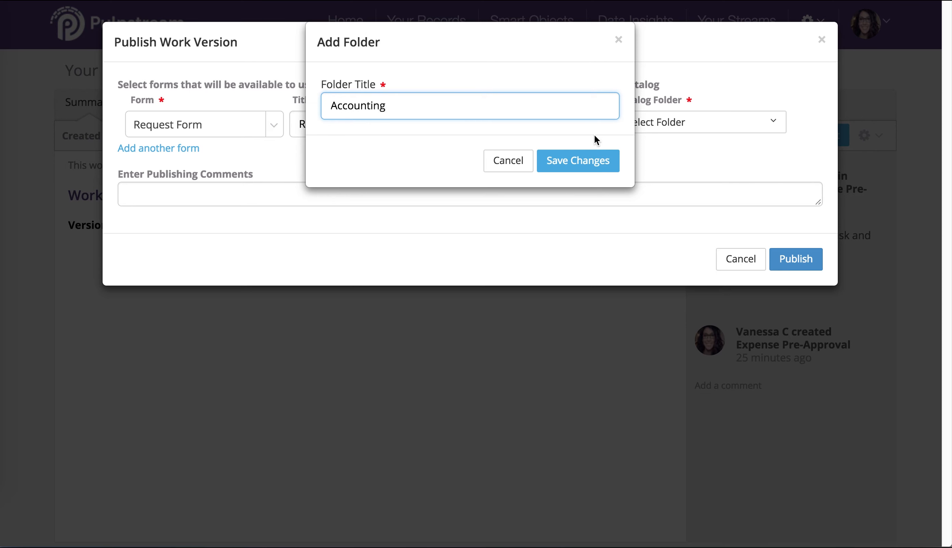
{"action": "left_click", "coordinate": [585, 160]}
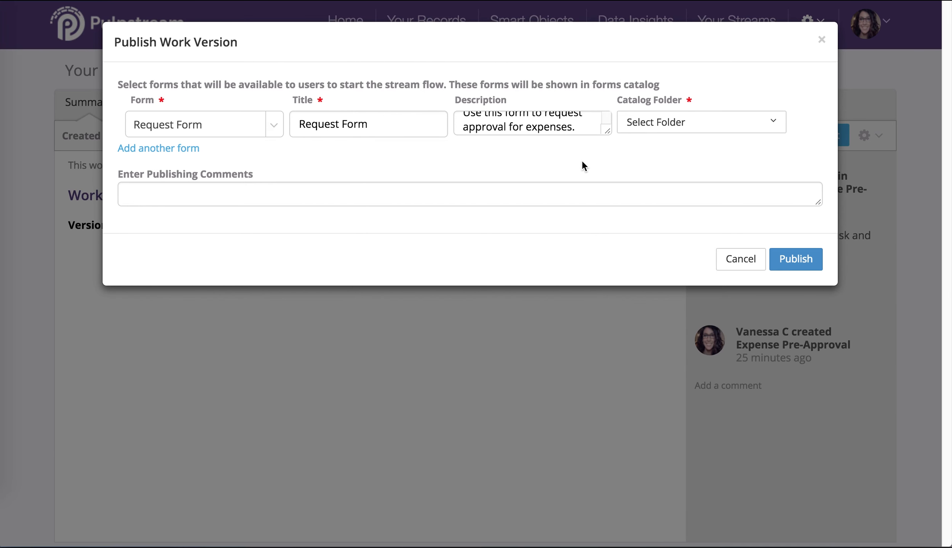
- Enter the publishing comment "Making expense approval processes less painful with a digital work stream!" and try to publish the version
{"action": "left_click", "coordinate": [549, 191]}
{"action": "type", "text": "Making ex"}
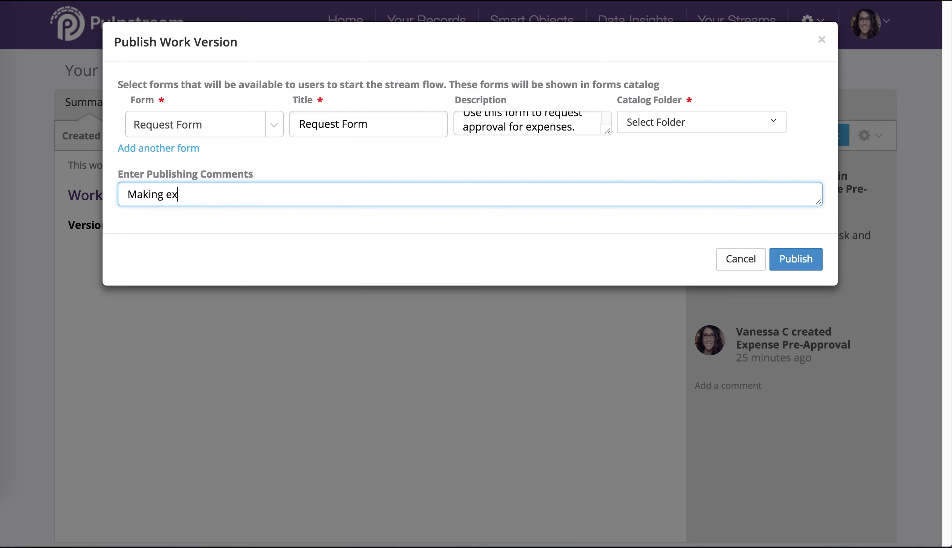
{"action": "type", "text": "pense approval processes less painful "}
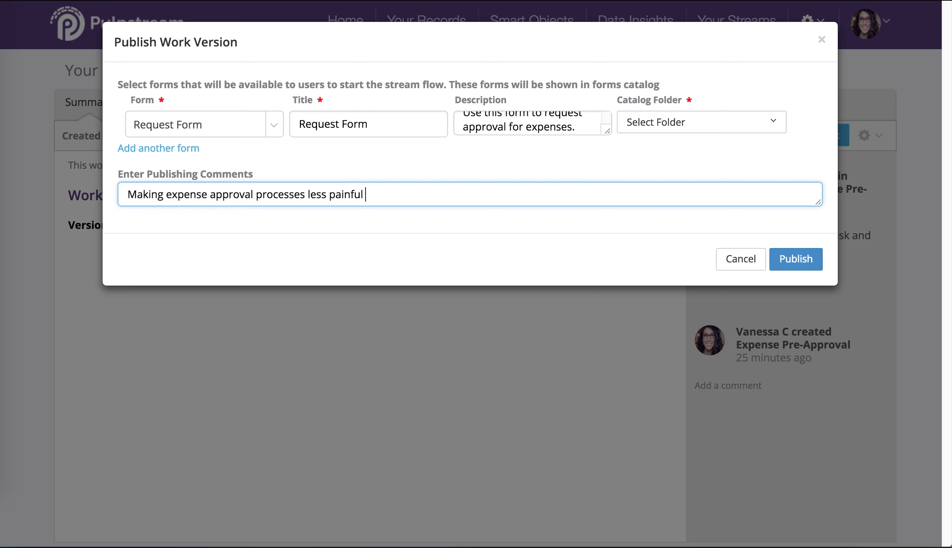
{"action": "type", "text": "with a digital work stream!"}
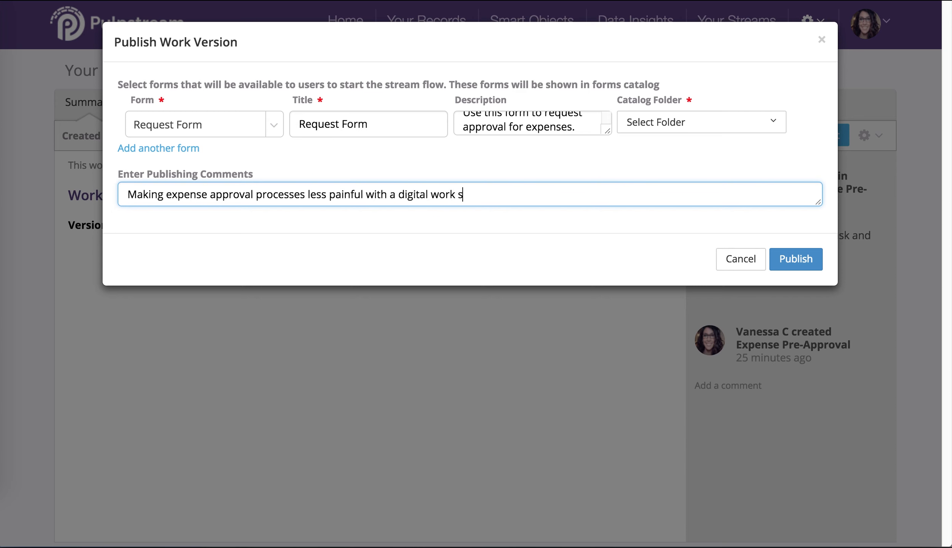
{"action": "left_click", "coordinate": [811, 255]}
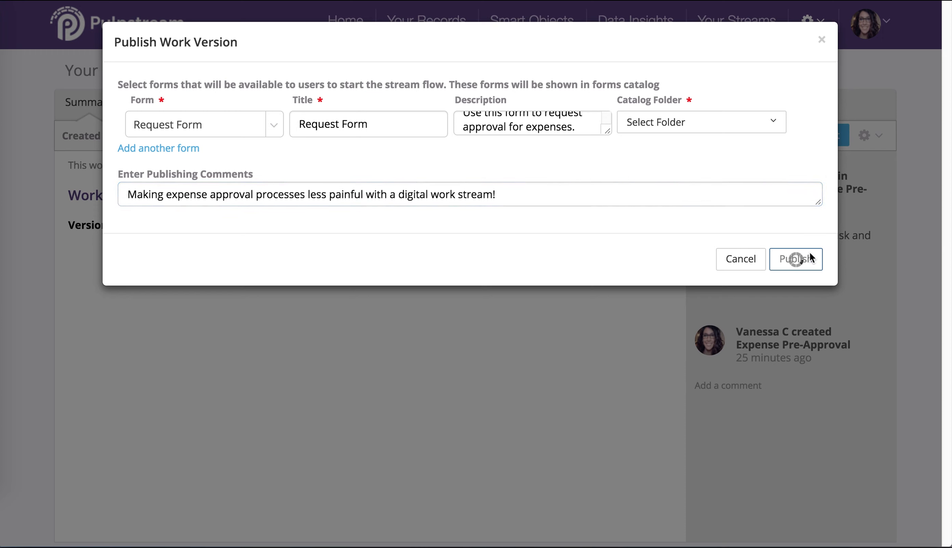
- Assign the Request Form to the Accounting catalog folder and publish the version
{"action": "left_click", "coordinate": [763, 160]}
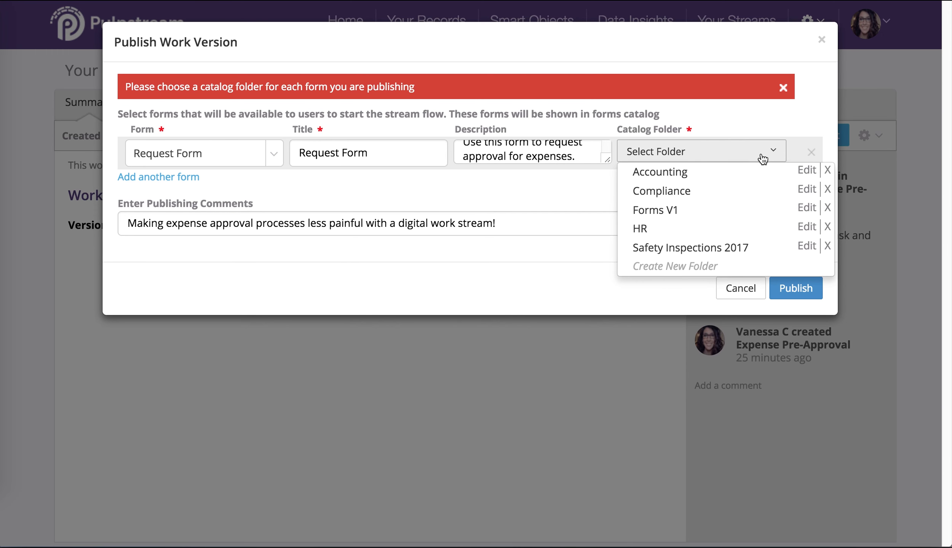
{"action": "left_click", "coordinate": [700, 175]}
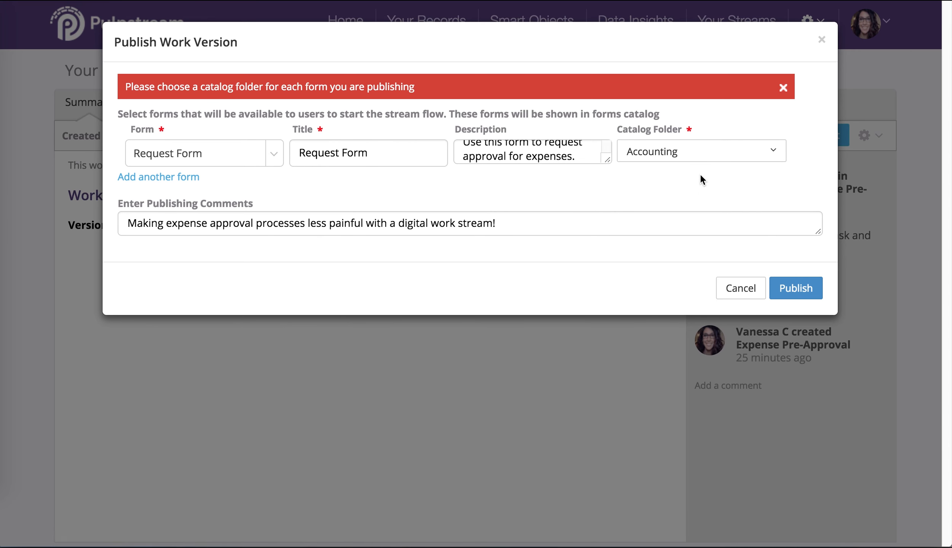
{"action": "left_click", "coordinate": [777, 90]}
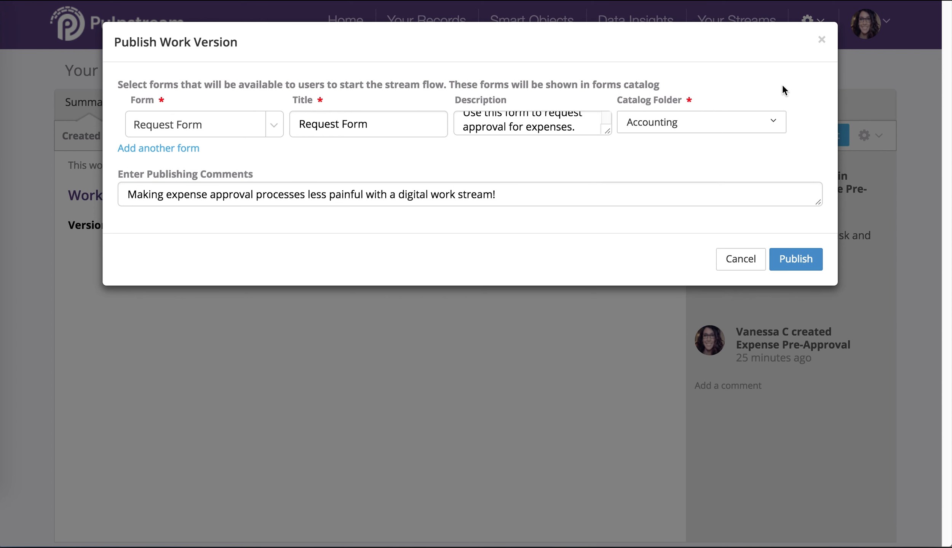
{"action": "left_click", "coordinate": [785, 260]}
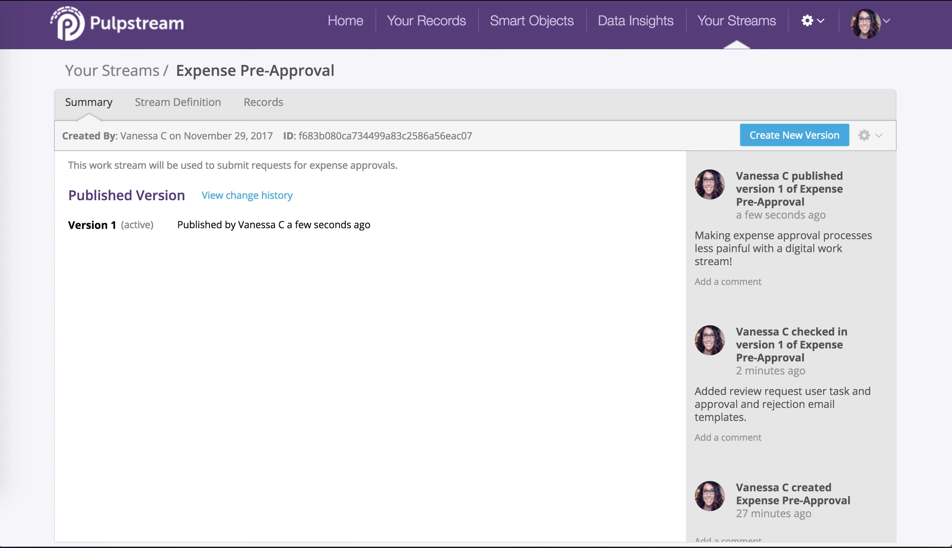
- Start a new Request Form submission from the home page
{"action": "left_click", "coordinate": [356, 26]}
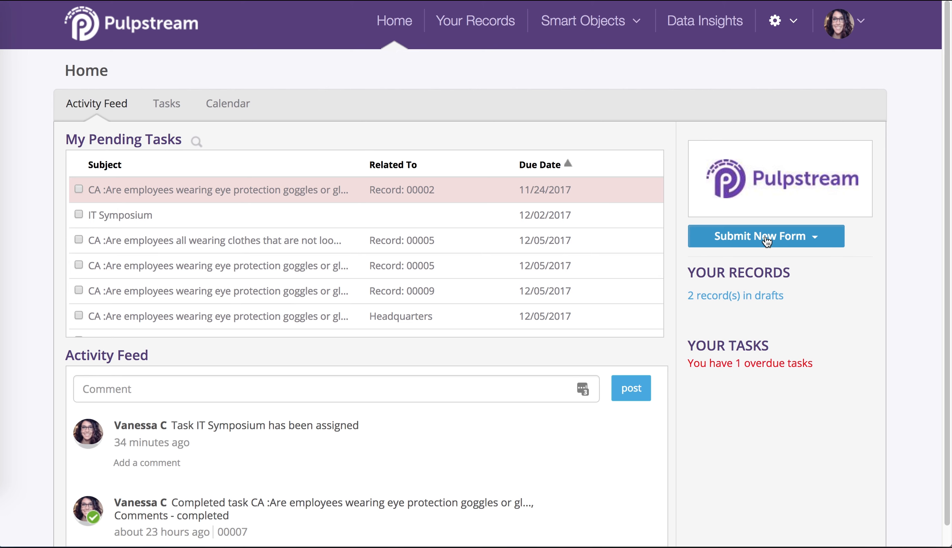
{"action": "left_click", "coordinate": [766, 241]}
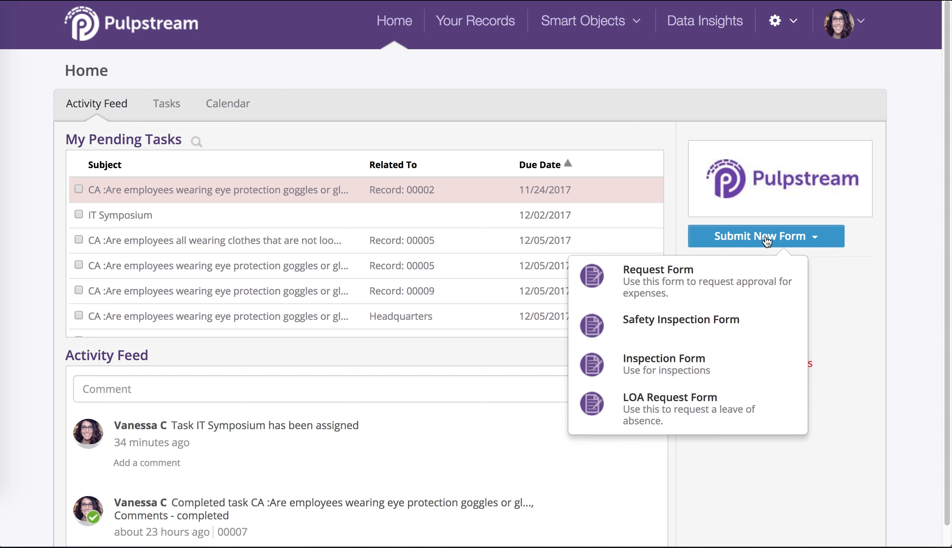
{"action": "left_click", "coordinate": [746, 285]}
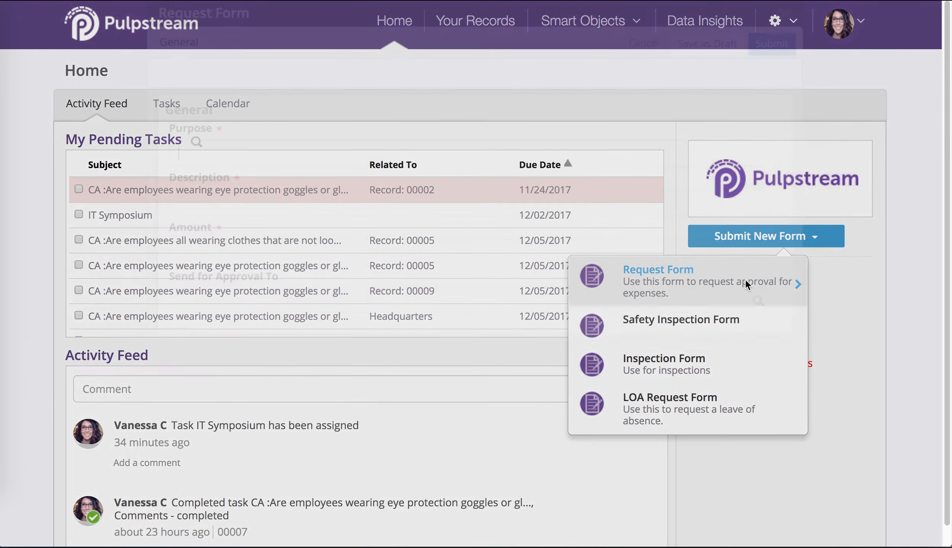